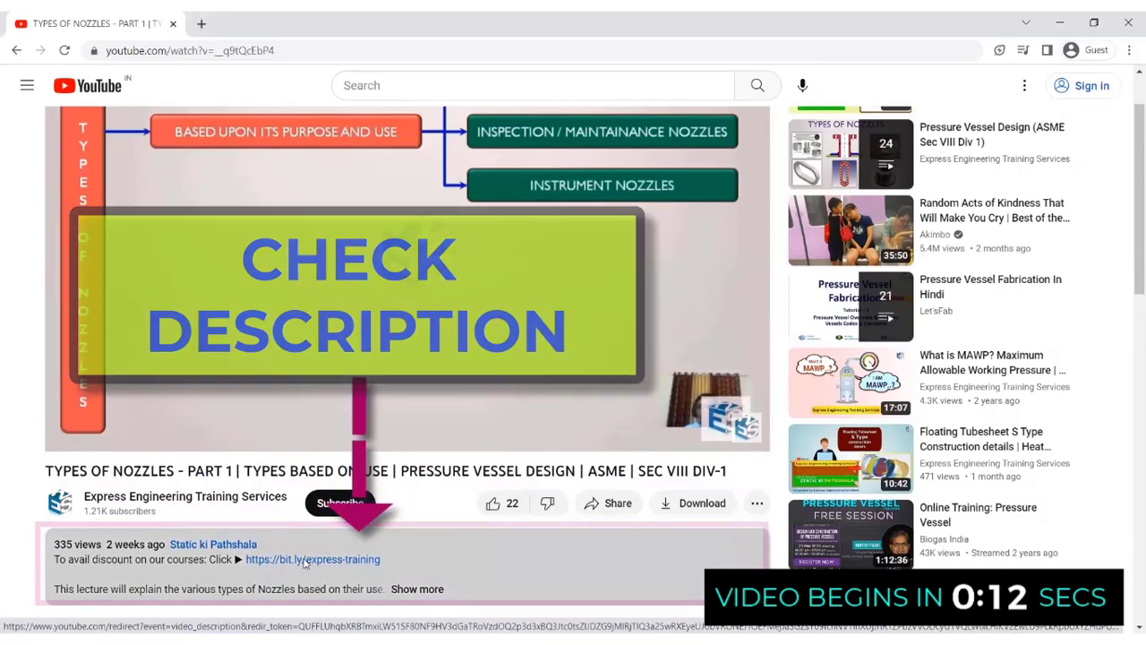
- Follow the bit.ly/express-training link from the YouTube description to the Express Engineering training site
{"action": "left_click", "coordinate": [304, 562]}
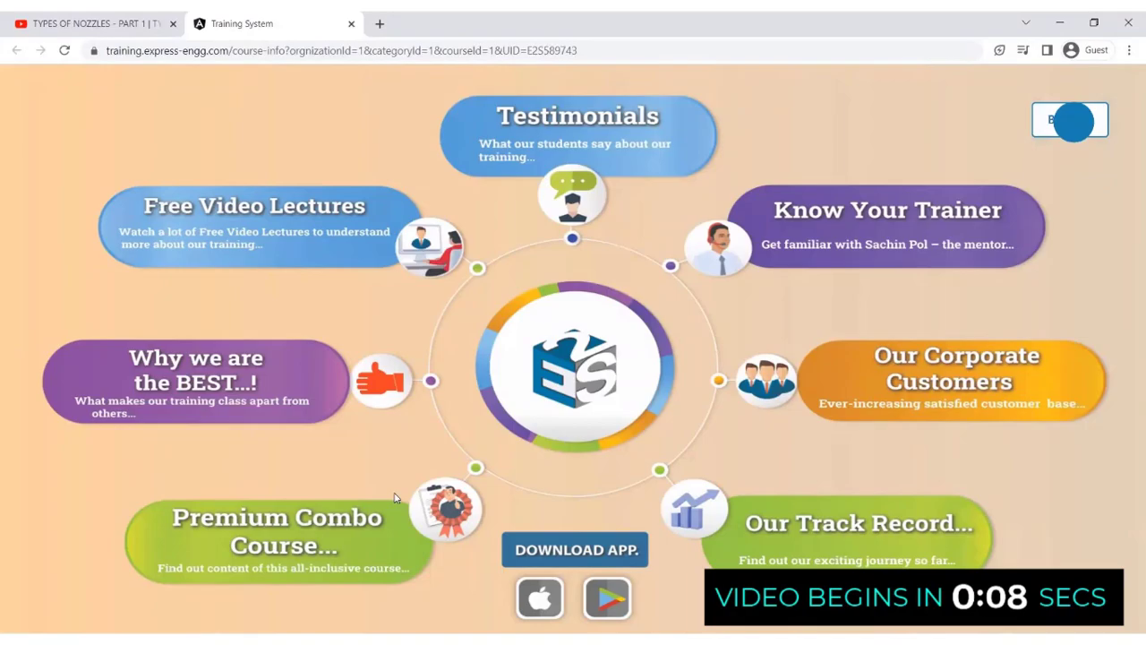
- Open the Premium Combo Course from the training site's home hub
{"action": "left_click", "coordinate": [394, 497]}
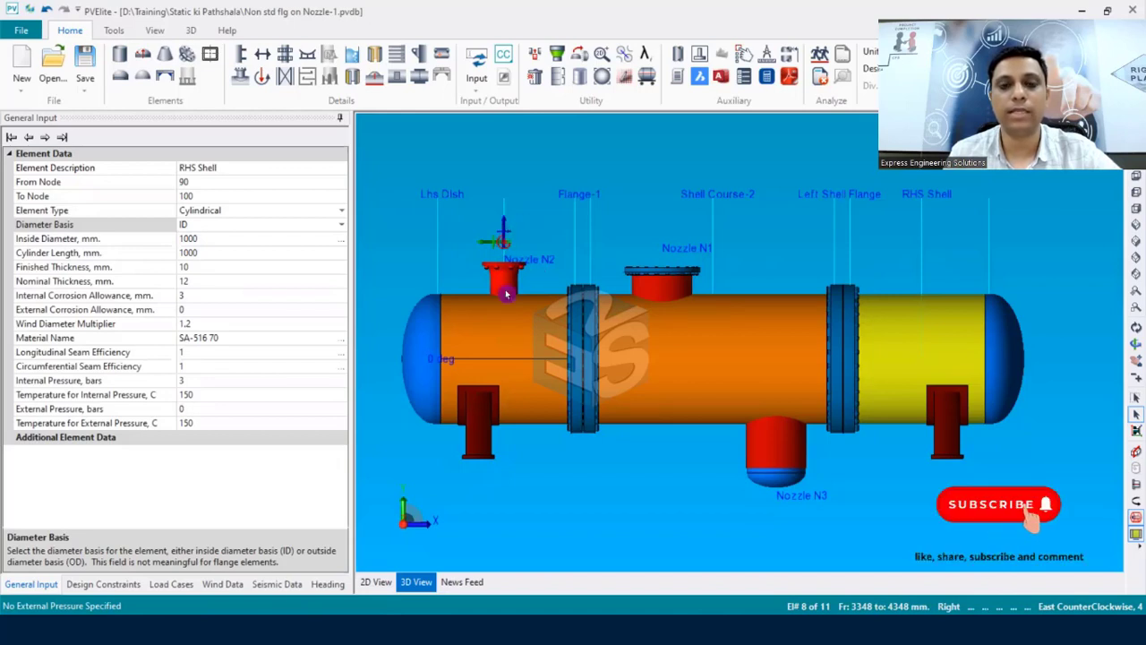
- Select the RHS Shell element and start a new nozzle on it with the Nozzle tool
{"action": "left_click", "coordinate": [507, 248]}
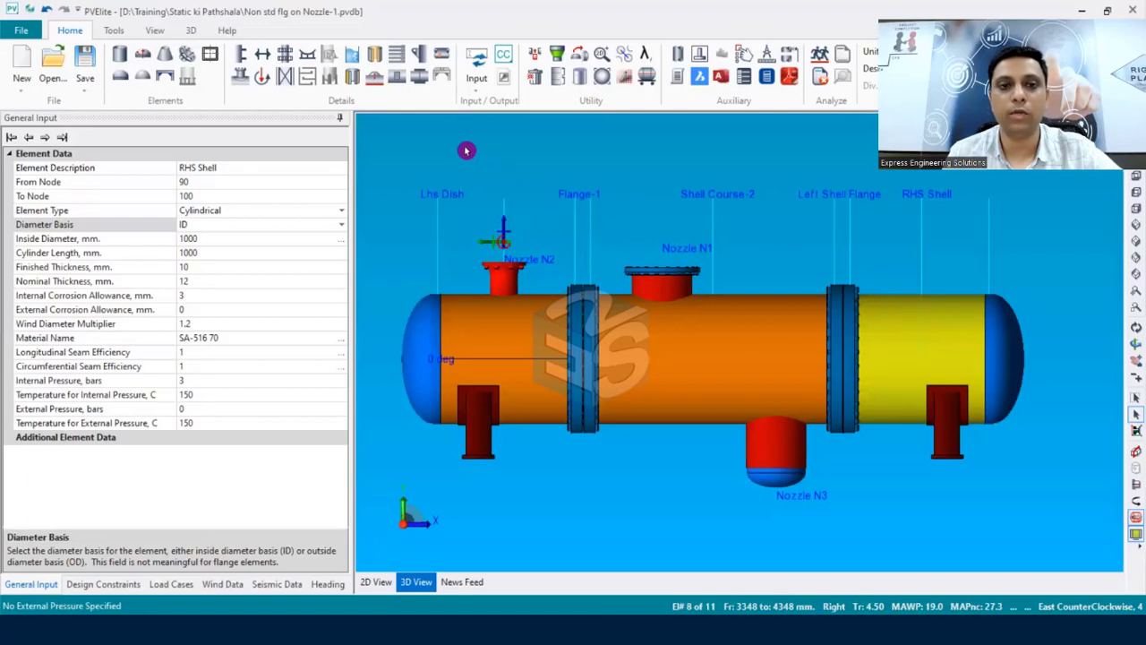
{"action": "left_click", "coordinate": [240, 80]}
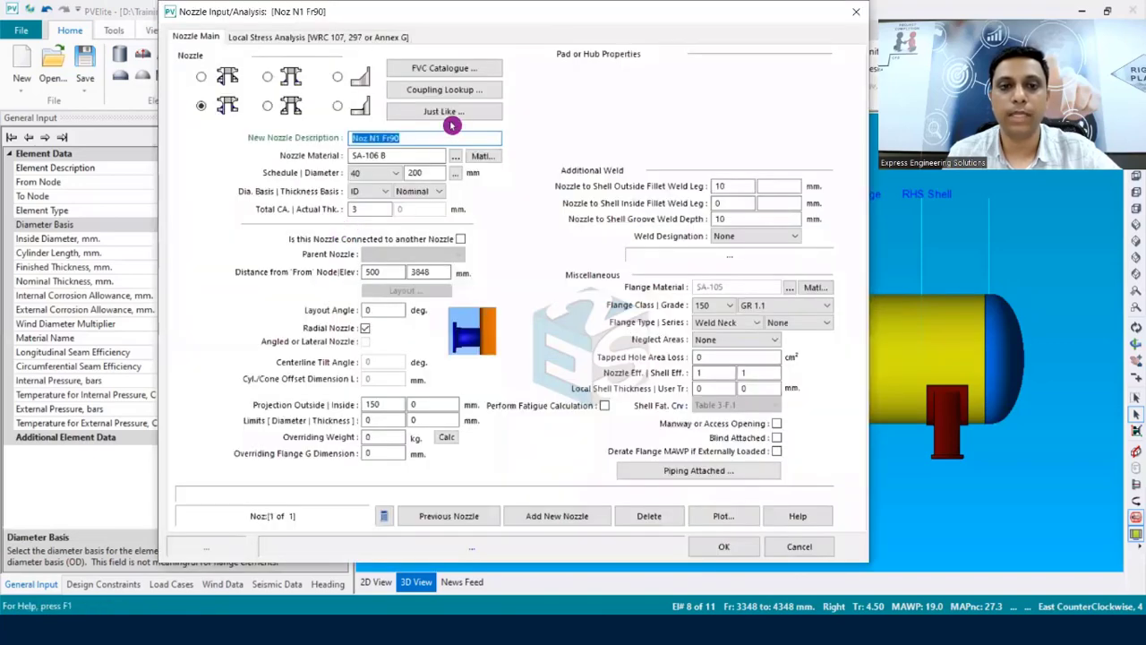
- Copy Nozzle N2's sizes and settings into the new nozzle using Just Like
{"action": "left_click", "coordinate": [496, 114]}
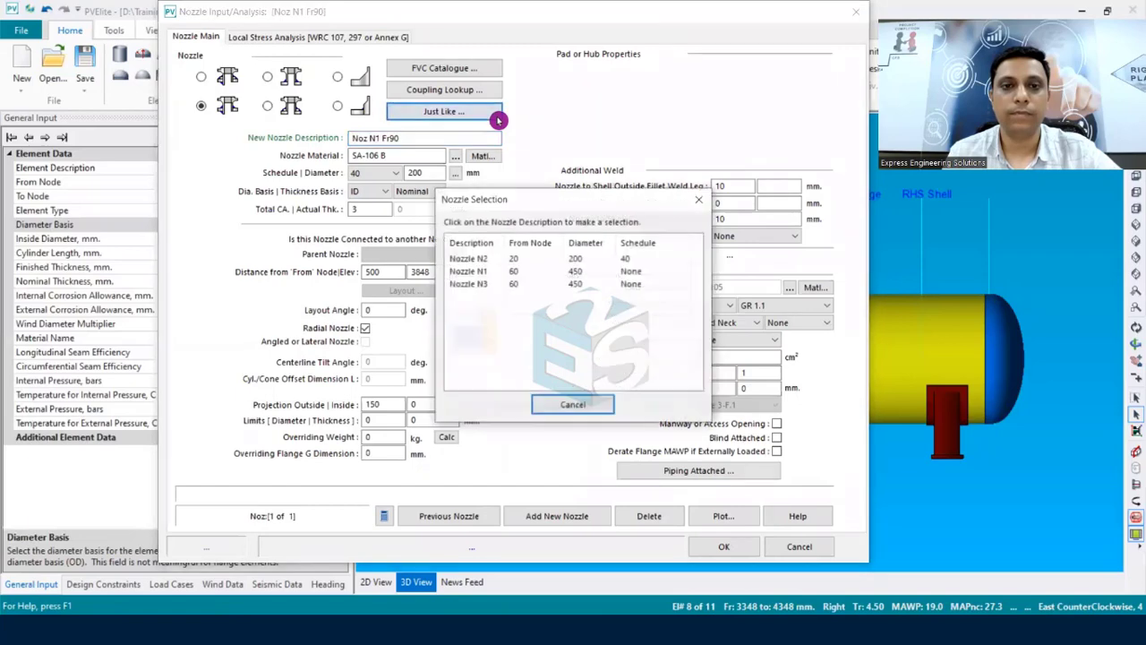
{"action": "left_click", "coordinate": [498, 259]}
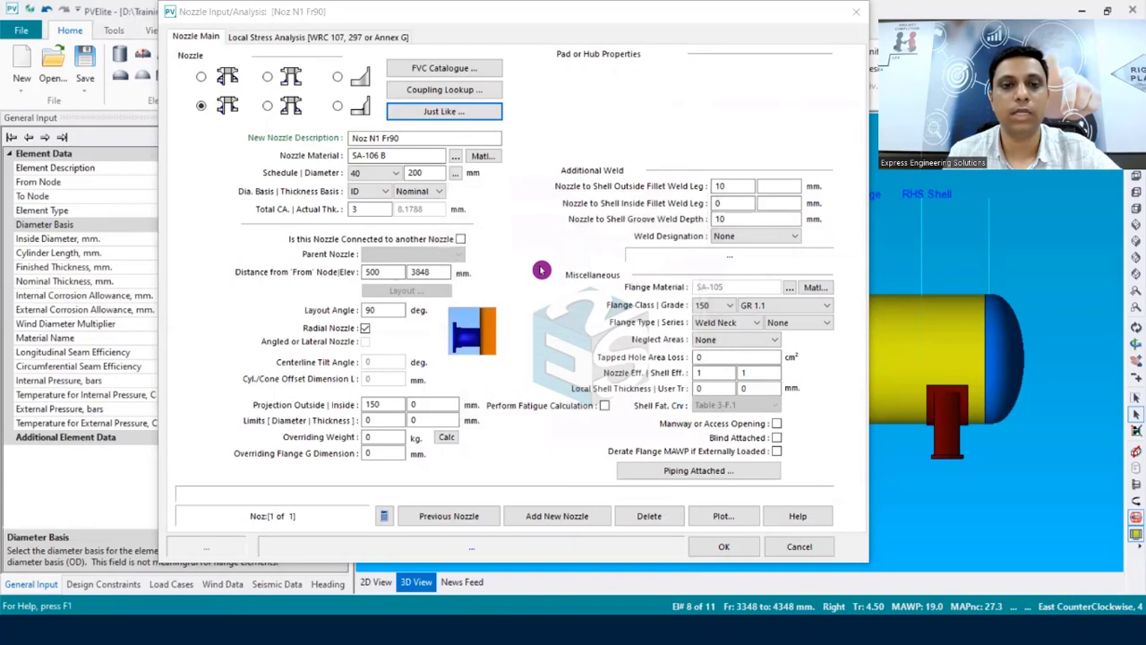
{"action": "mouse_move", "coordinate": [384, 272]}
{"action": "left_mouse_down"}
{"action": "mouse_move", "coordinate": [299, 293]}
{"action": "mouse_move", "coordinate": [384, 283]}
{"action": "left_mouse_up"}
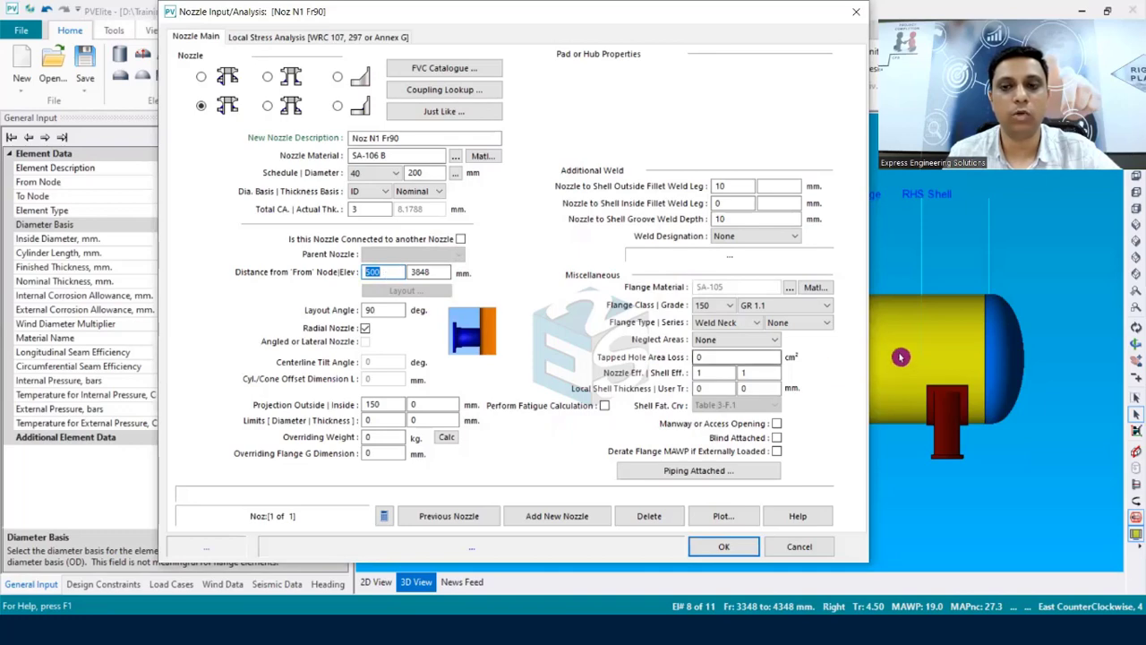
{"action": "left_click_drag", "start_coordinate": [704, 22], "coordinate": [582, 31]}
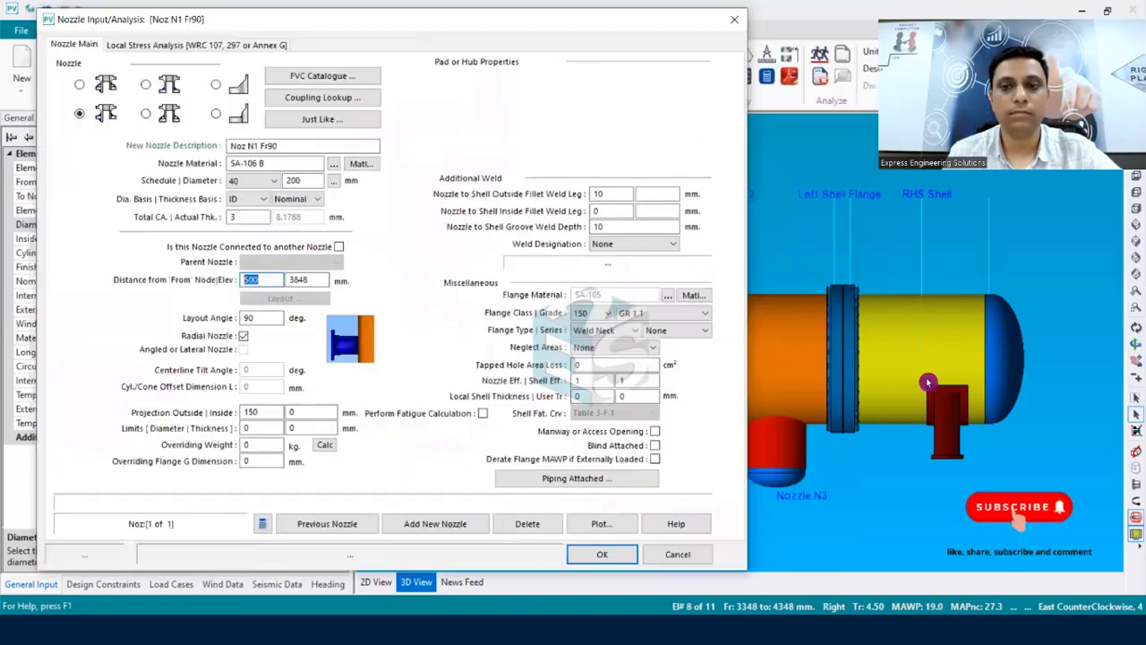
{"action": "left_click", "coordinate": [857, 294]}
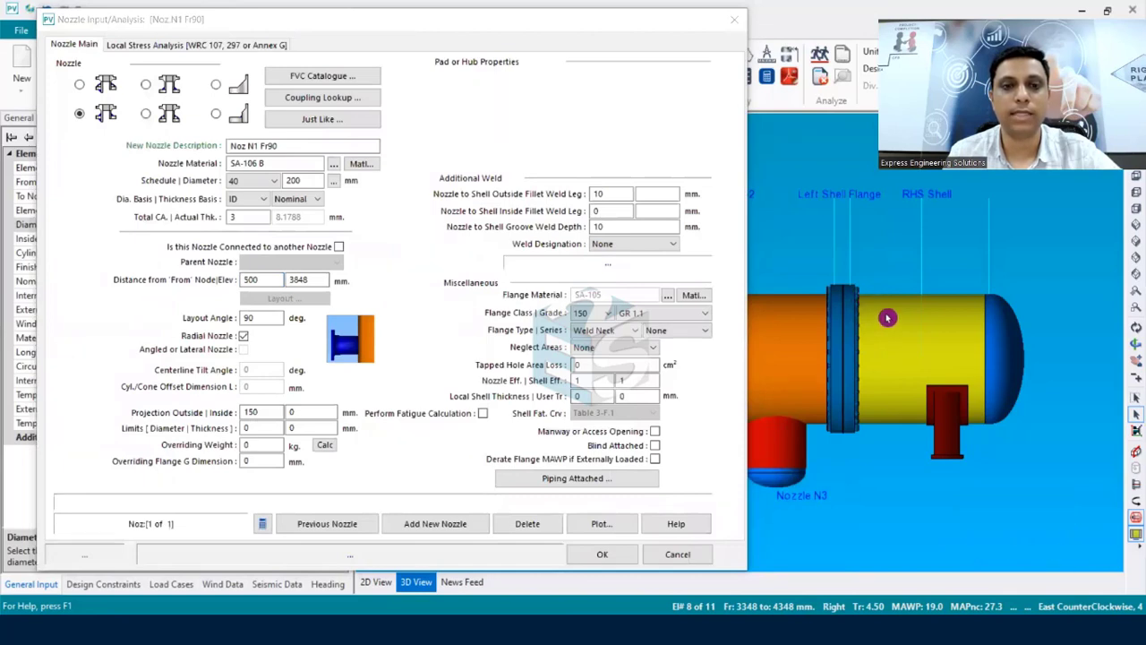
{"action": "left_click", "coordinate": [216, 328]}
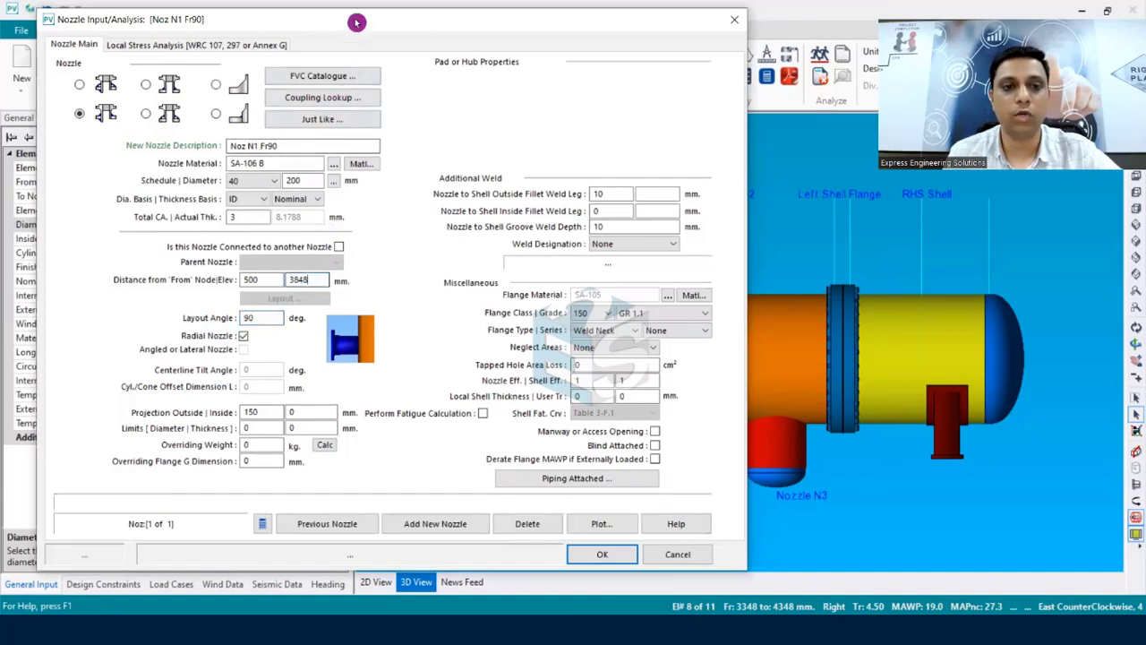
{"action": "left_click_drag", "start_coordinate": [356, 21], "coordinate": [398, 378]}
{"action": "left_click", "coordinate": [431, 307]}
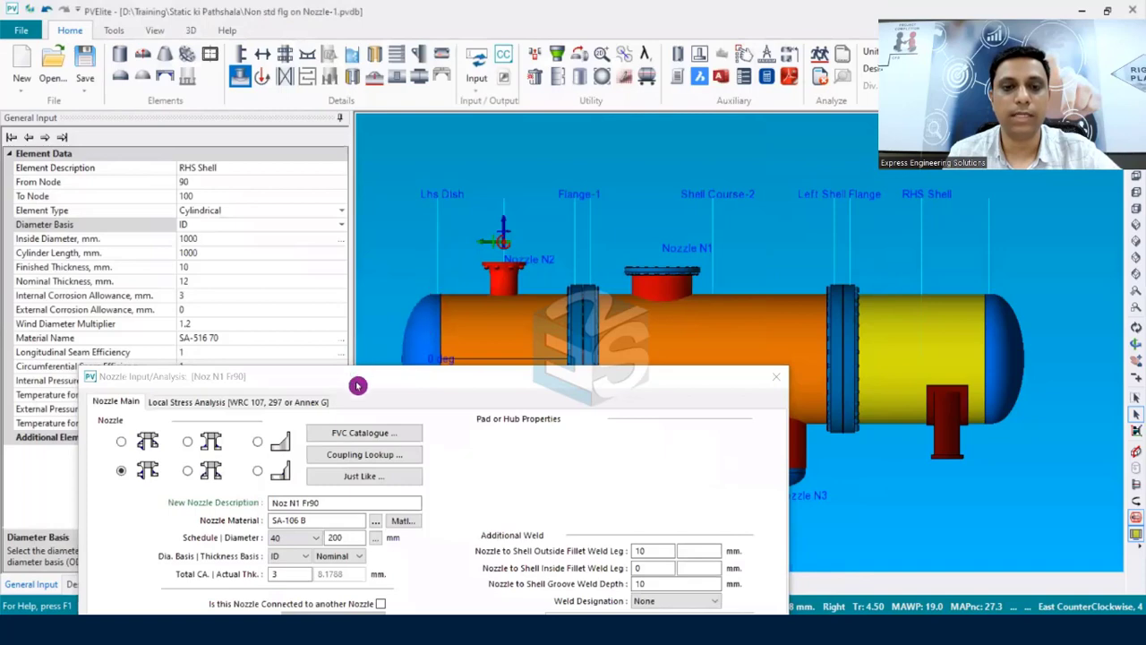
{"action": "left_click_drag", "start_coordinate": [358, 385], "coordinate": [313, 170]}
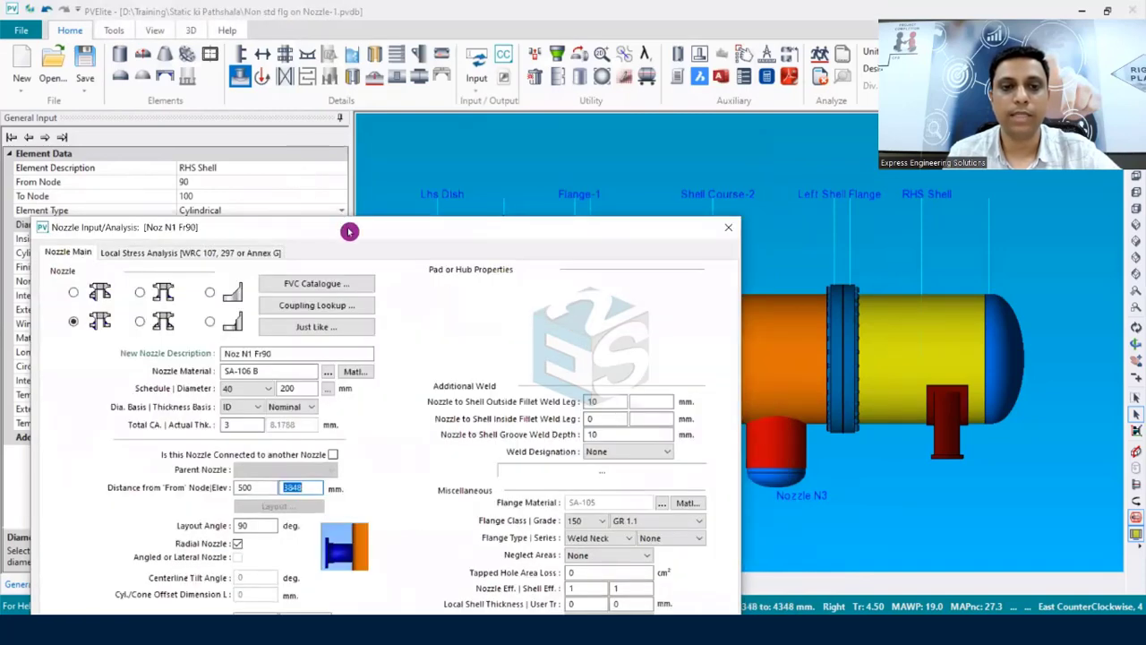
{"action": "left_click_drag", "start_coordinate": [349, 231], "coordinate": [383, 84]}
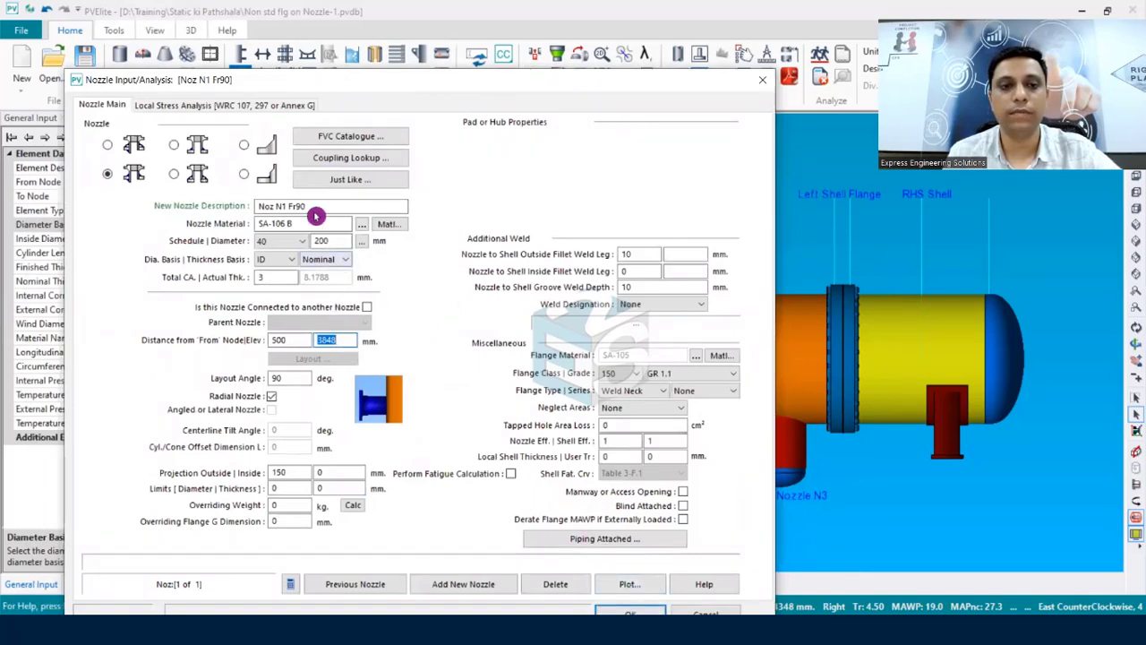
- Rename the new nozzle's description to 'Nozzle N4'
{"action": "left_click_drag", "start_coordinate": [304, 207], "coordinate": [238, 211]}
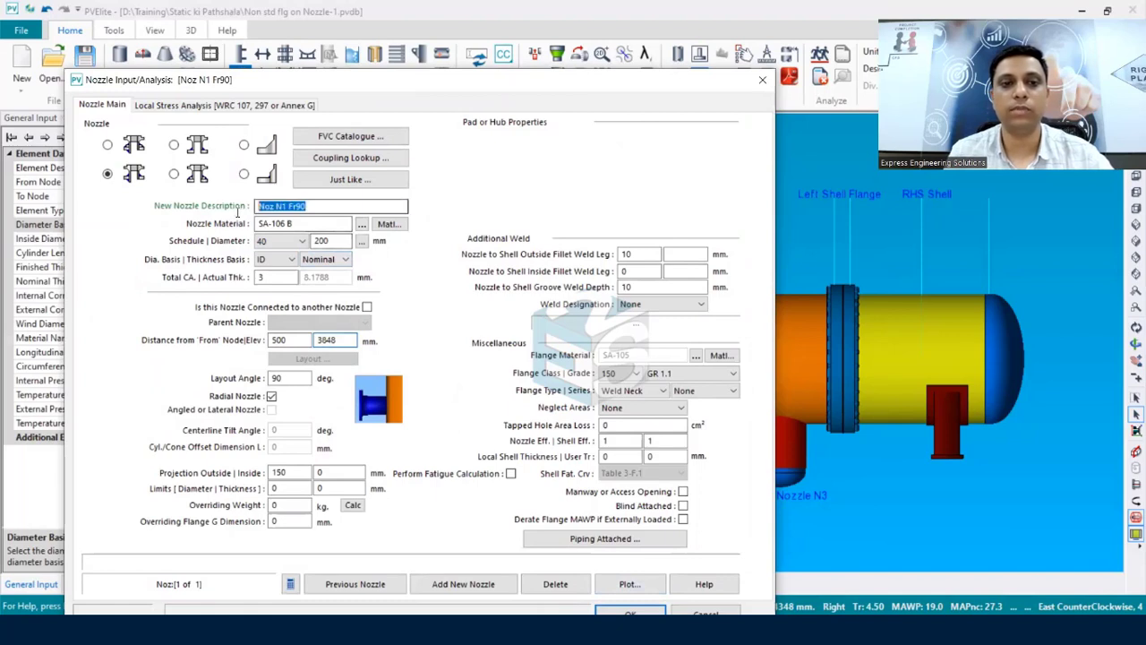
{"action": "left_click", "coordinate": [227, 218]}
{"action": "type", "text": "Nozzle N4"}
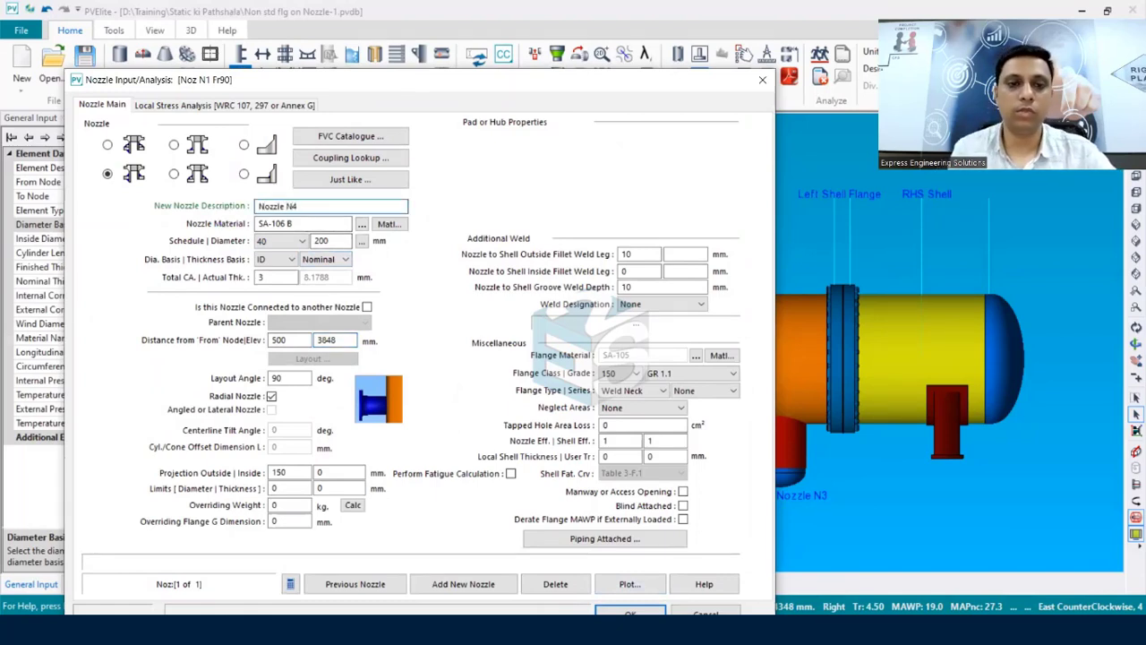
- Create Nozzle N4, close the nozzle form, and select N4 on the RHS shell
{"action": "left_click", "coordinate": [630, 612]}
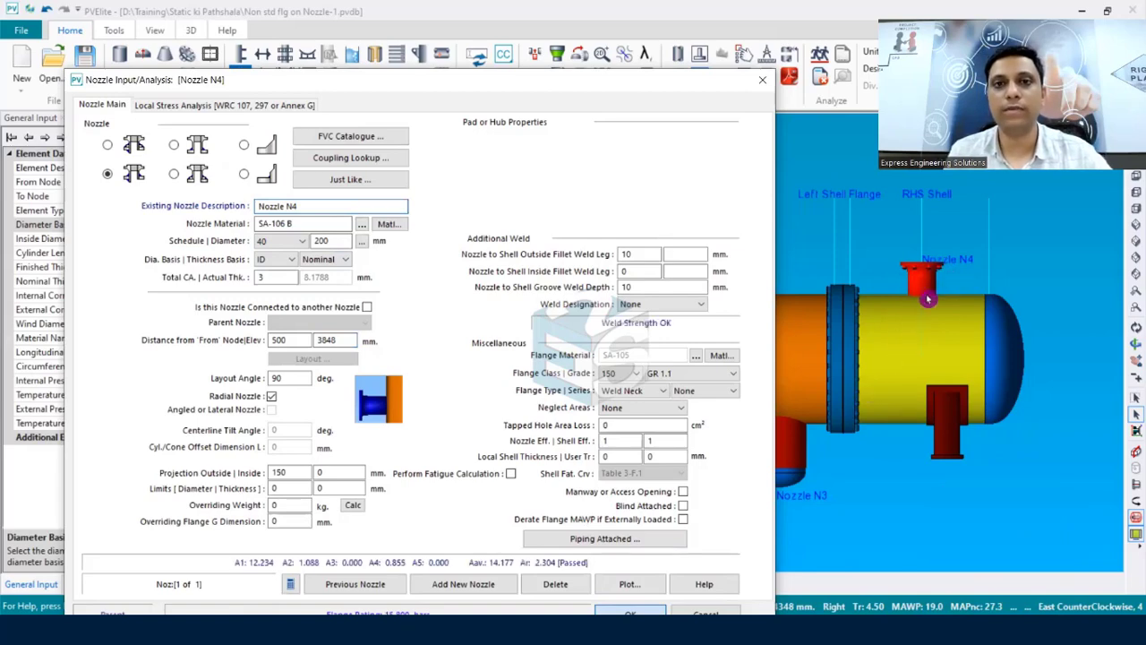
{"action": "key", "text": "Return"}
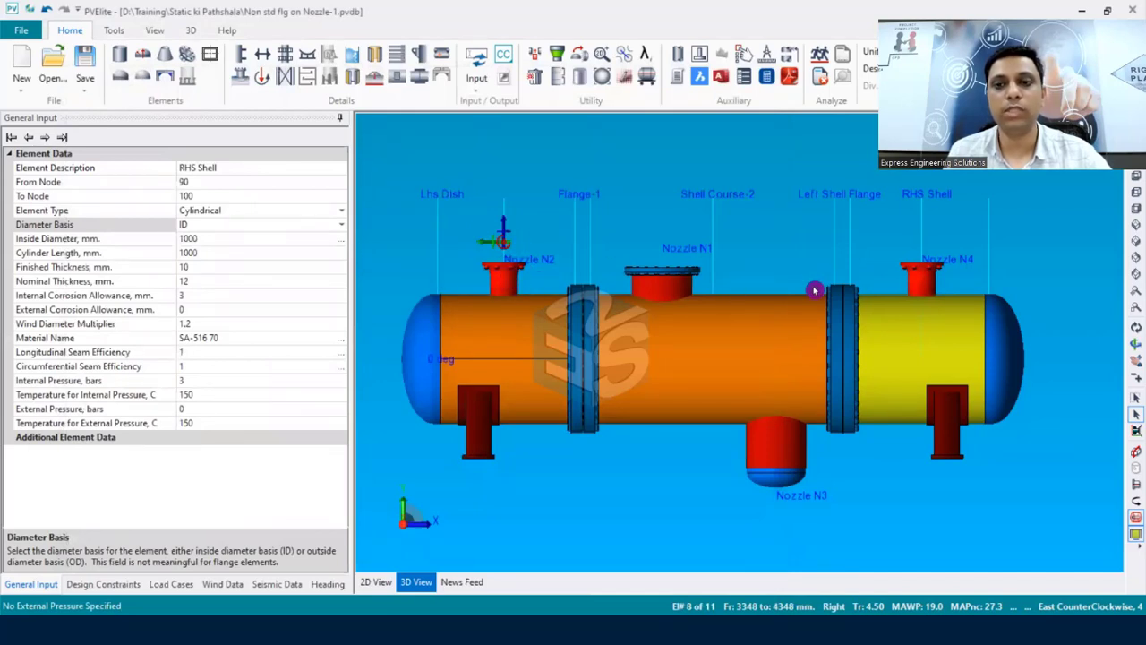
{"action": "left_click", "coordinate": [916, 262]}
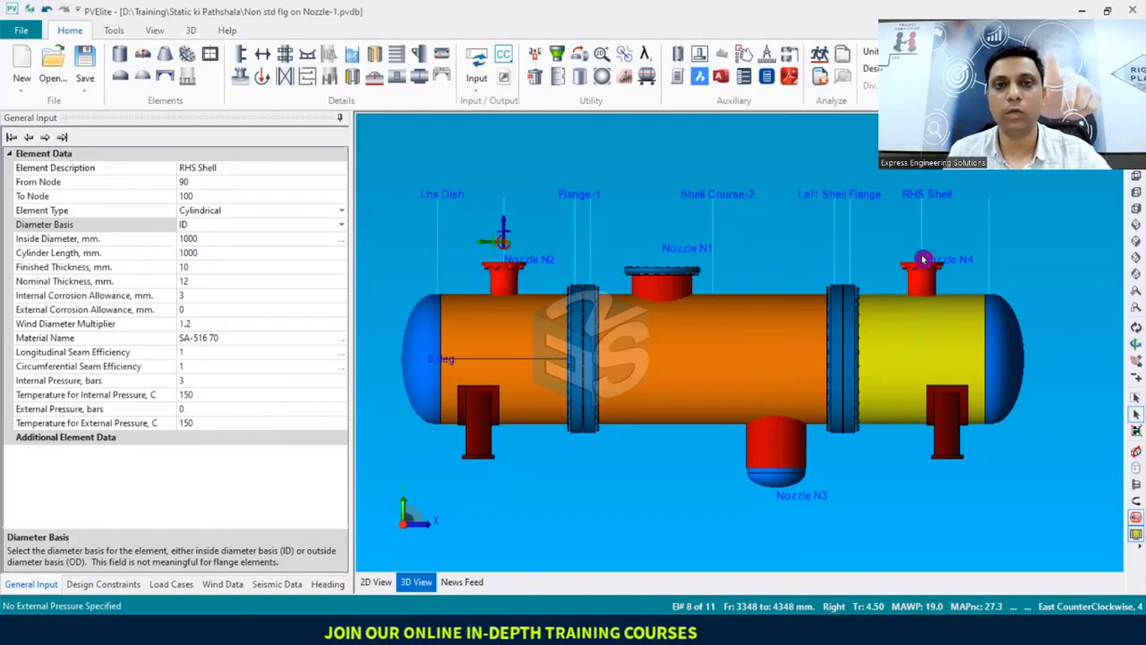
{"action": "left_click", "coordinate": [493, 253]}
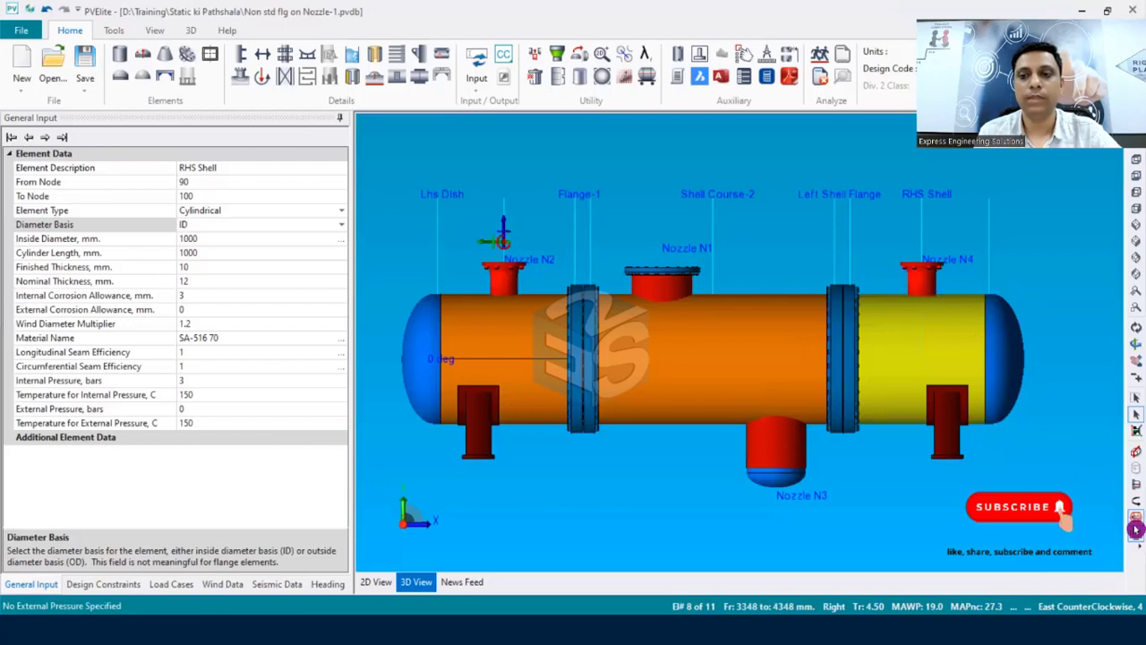
{"action": "left_click", "coordinate": [917, 284]}
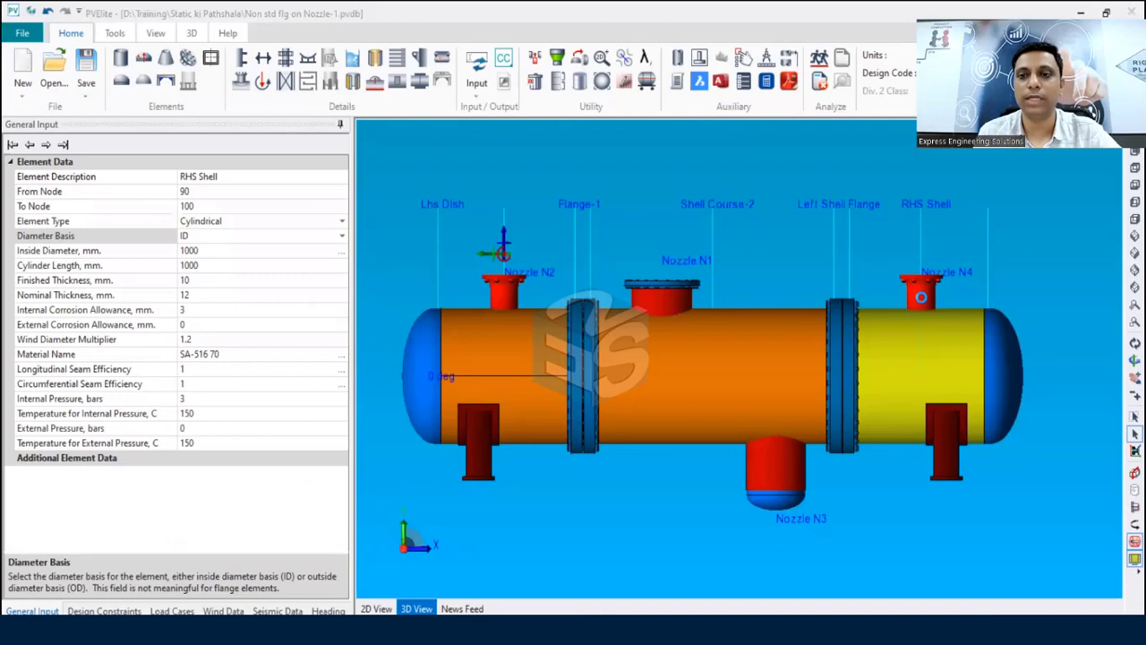
- Delete Nozzle N4 from its nozzle settings and confirm with OK
{"action": "double_click", "coordinate": [920, 297]}
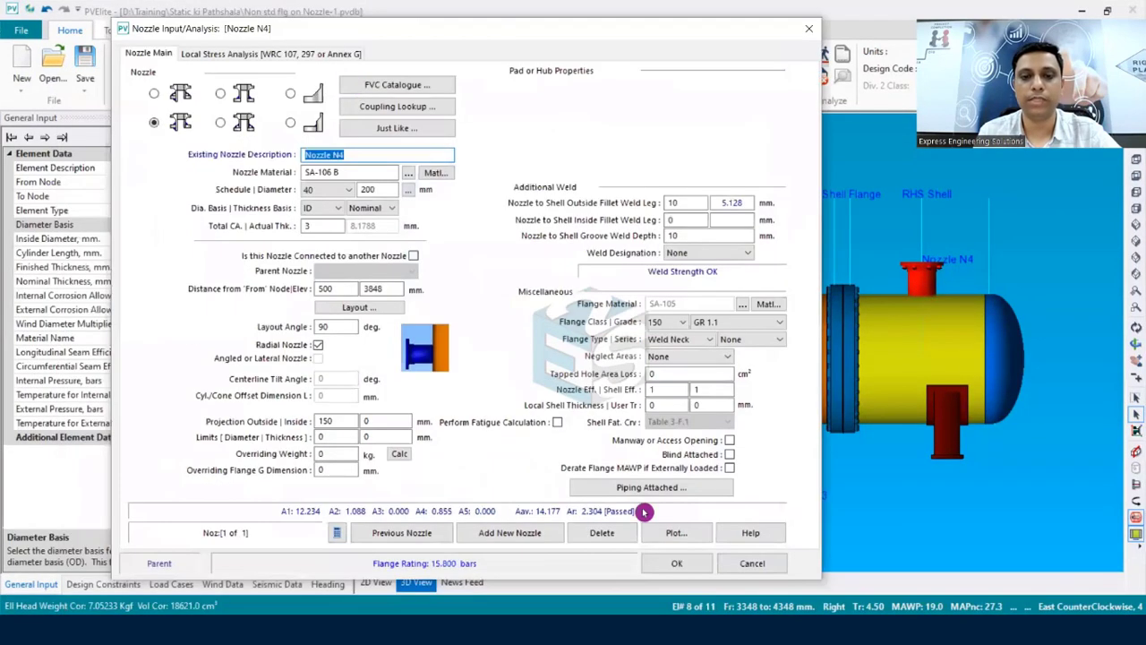
{"action": "left_click", "coordinate": [610, 535]}
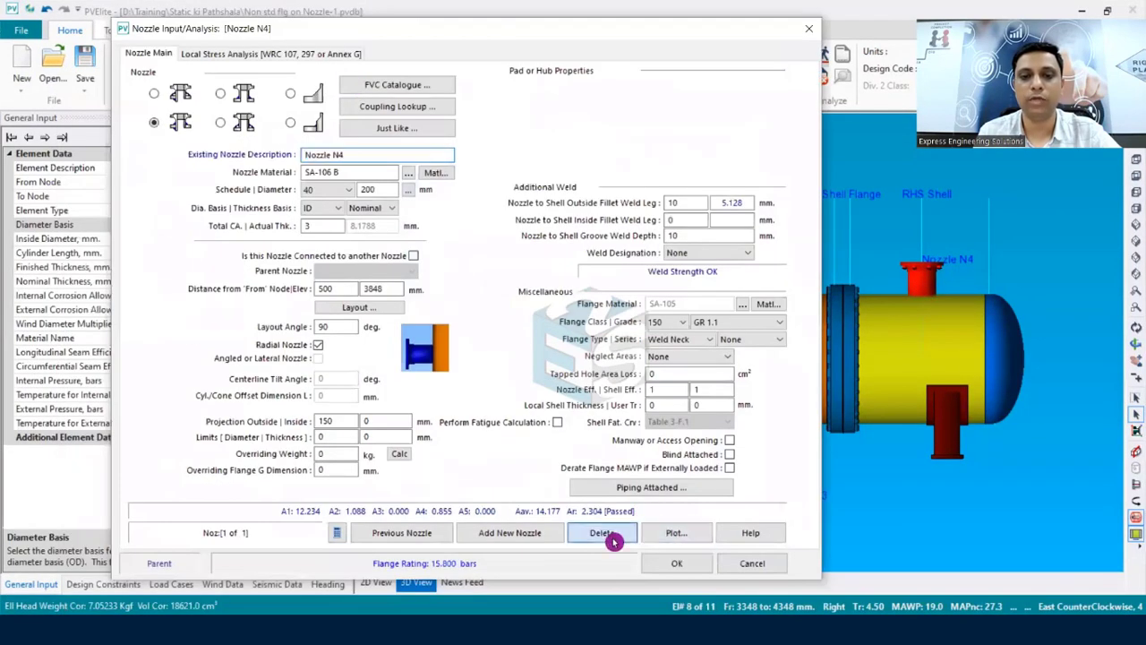
{"action": "left_click", "coordinate": [671, 565]}
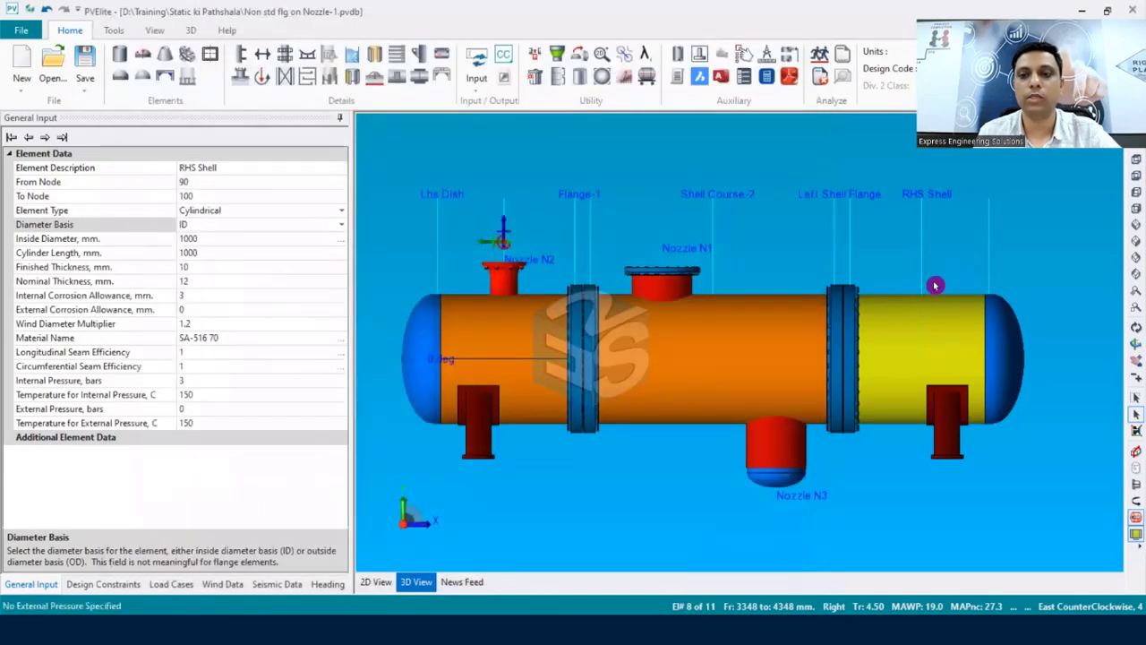
{"action": "scroll", "coordinate": [899, 313], "scroll_direction": "down", "scroll_amount": 2}
{"action": "scroll", "coordinate": [887, 325], "scroll_direction": "up", "scroll_amount": 2}
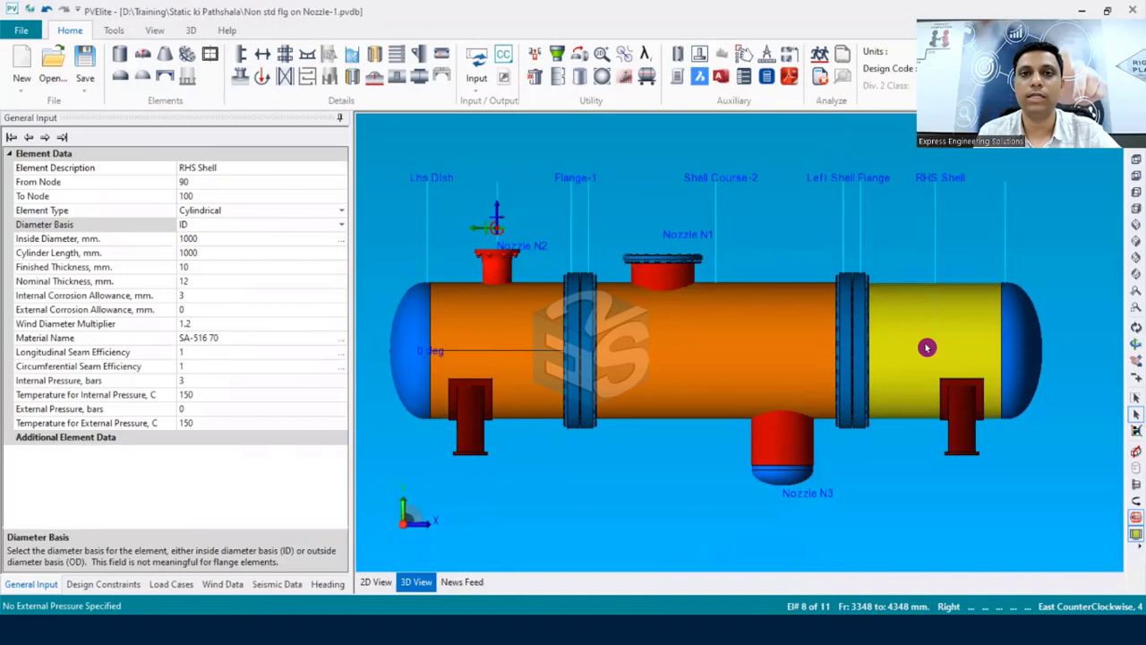
{"action": "scroll", "coordinate": [926, 347], "scroll_direction": "down", "scroll_amount": 1}
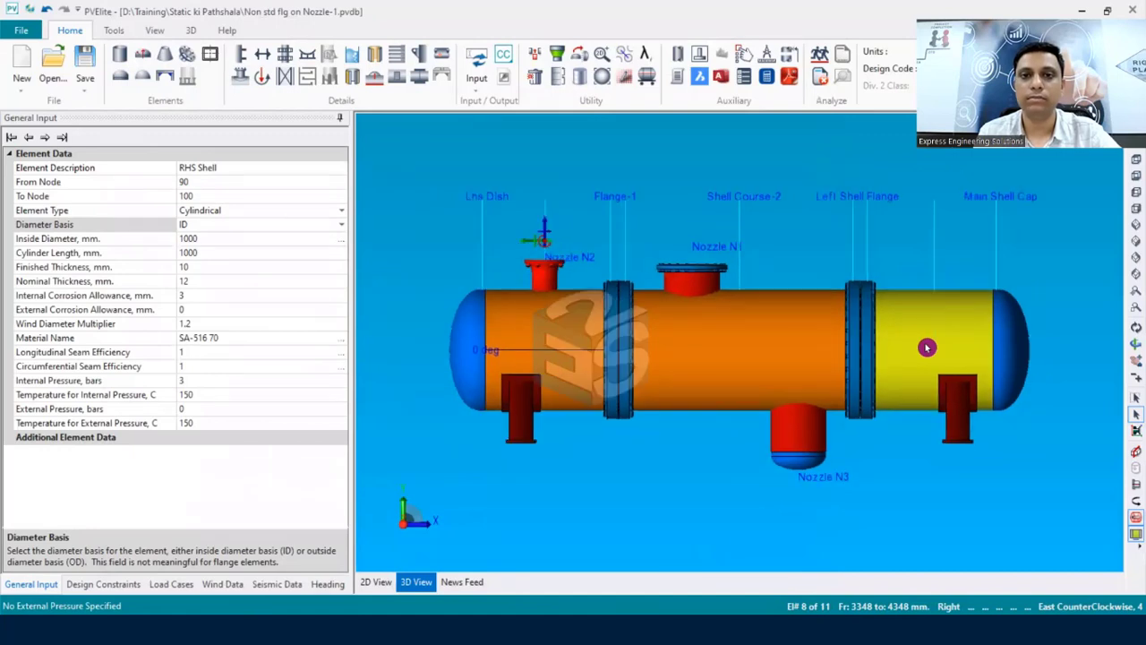
- Open the Detail Listing and review the Weights, Packing, Force/Moment, Rings and Platforms tabs before returning to Nozzles
{"action": "left_click", "coordinate": [682, 81]}
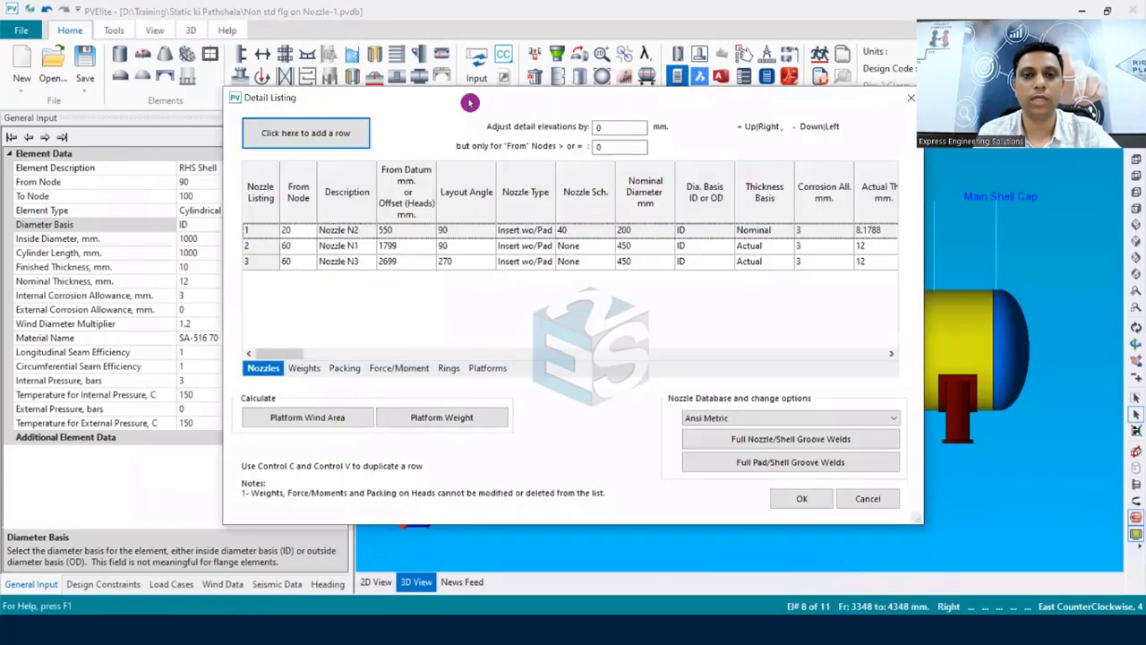
{"action": "left_click_drag", "start_coordinate": [469, 103], "coordinate": [398, 67]}
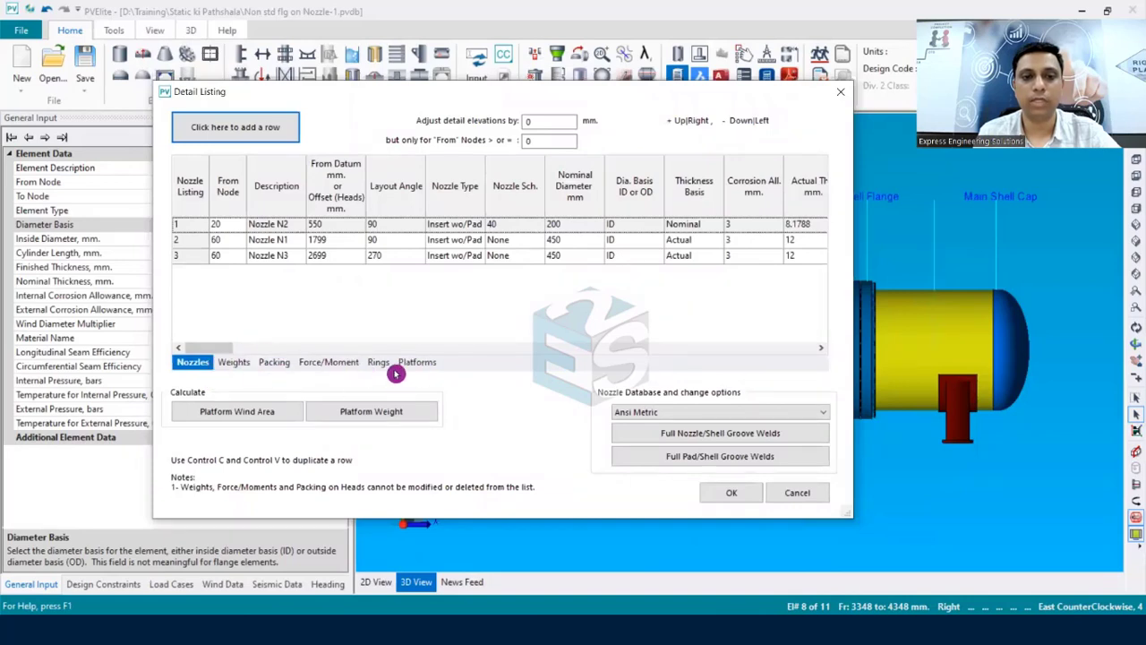
{"action": "left_click", "coordinate": [228, 363]}
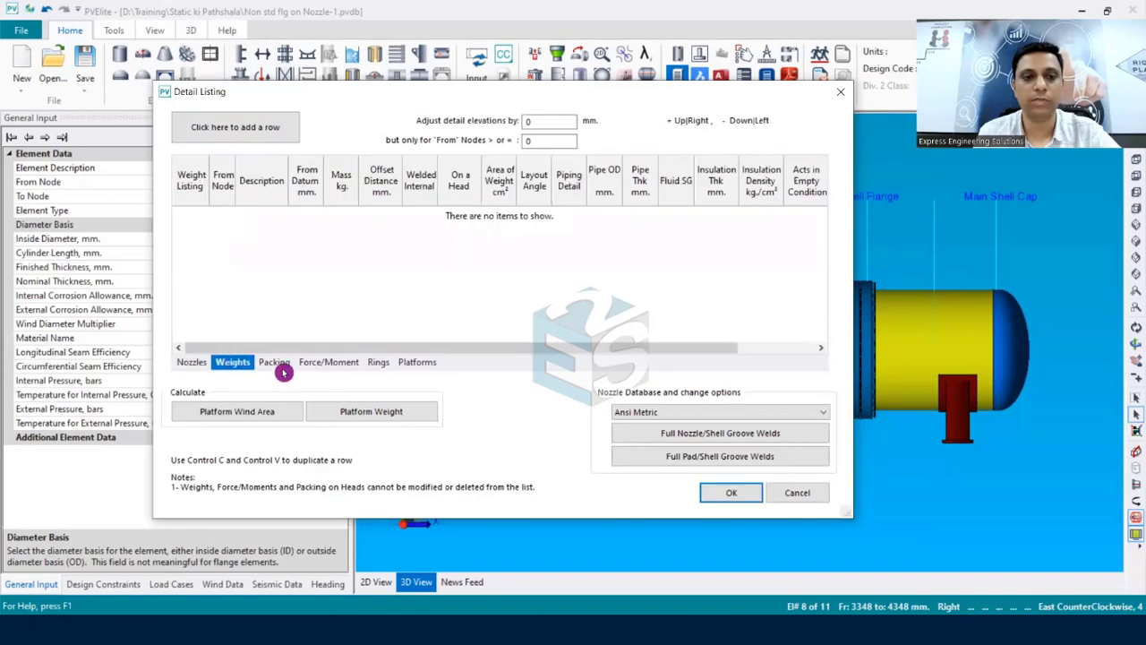
{"action": "left_click", "coordinate": [276, 365]}
{"action": "left_click", "coordinate": [327, 367]}
{"action": "left_click", "coordinate": [379, 362]}
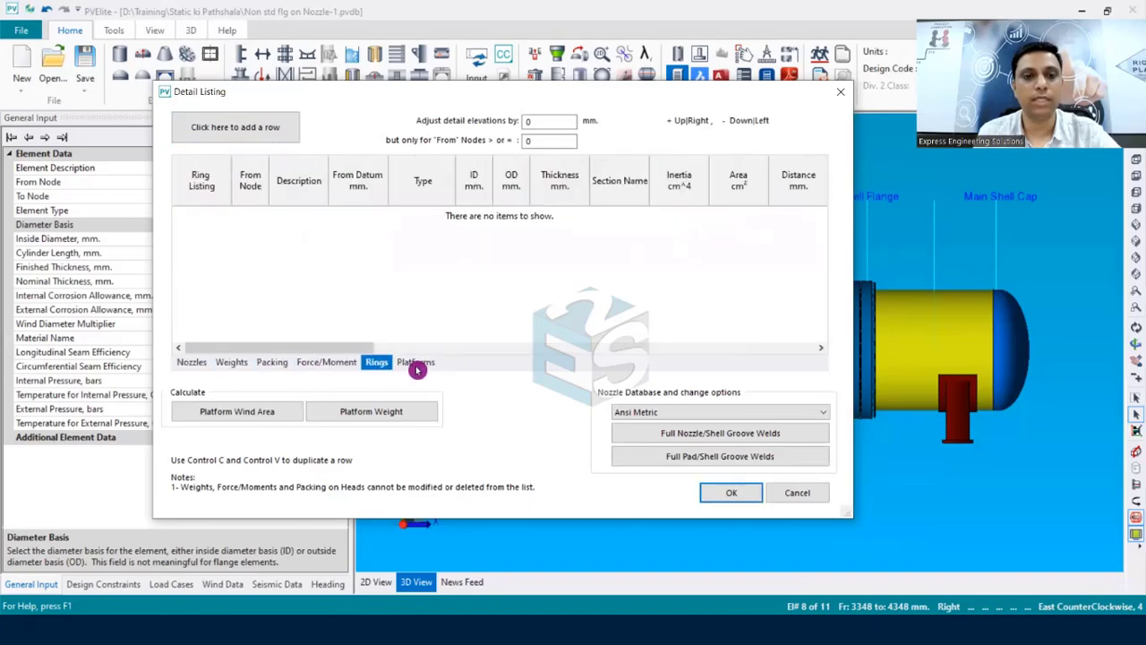
{"action": "left_click", "coordinate": [417, 362]}
{"action": "left_click", "coordinate": [193, 362]}
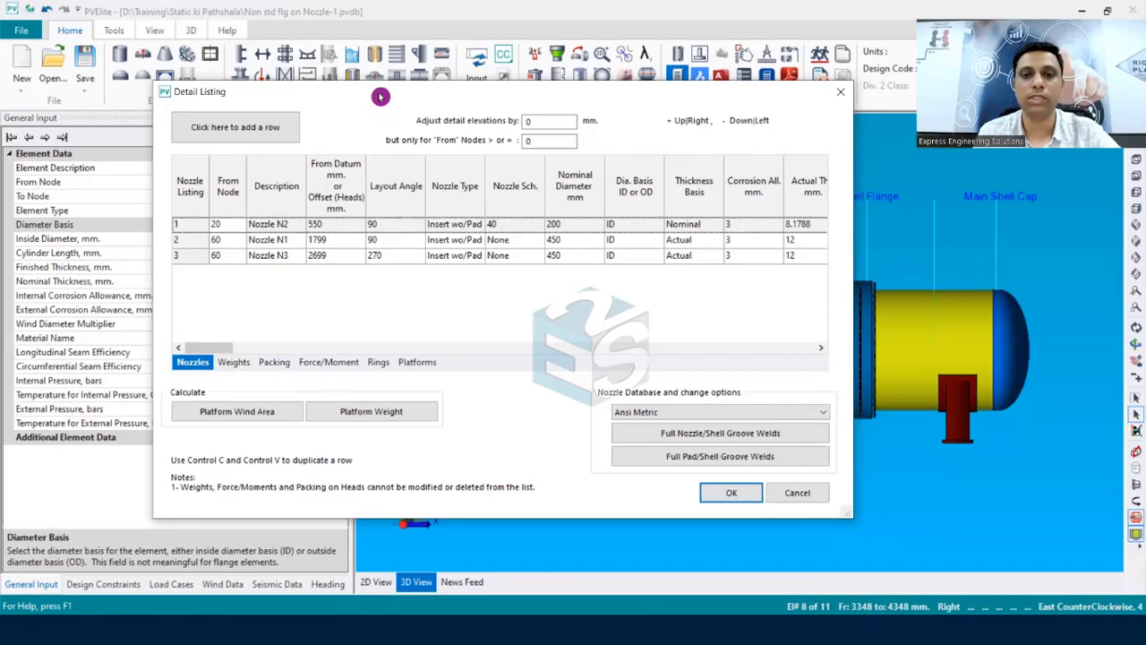
- Confirm only Nozzles N1–N3 remain on the vessel, then close the Detail Listing
{"action": "left_click_drag", "start_coordinate": [381, 96], "coordinate": [275, 307]}
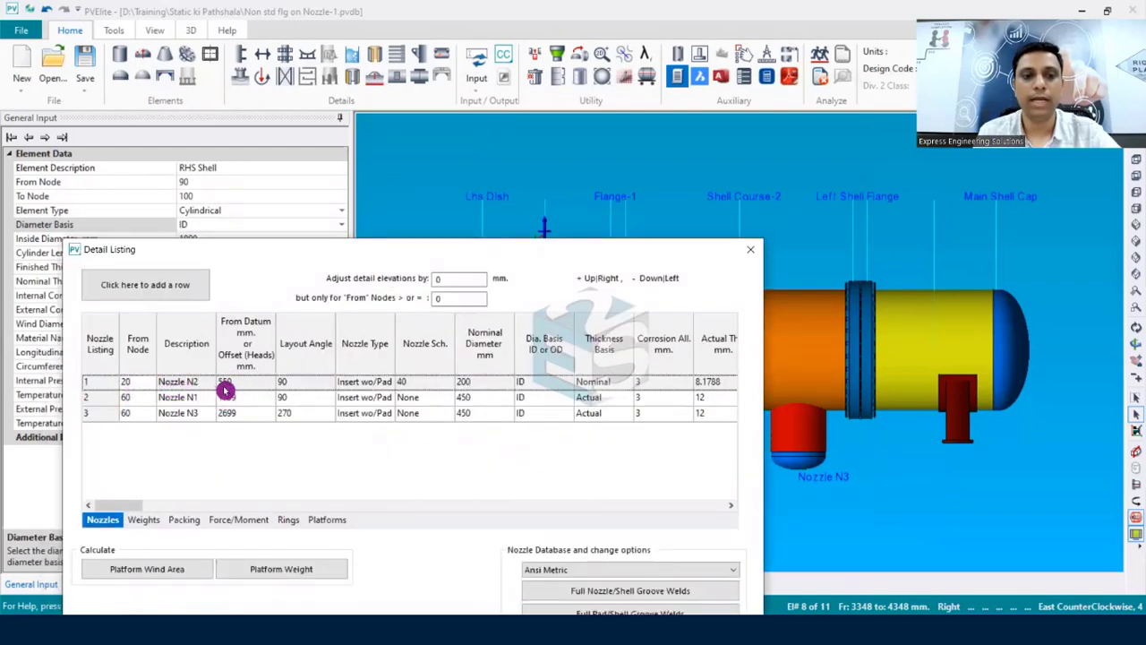
{"action": "left_click", "coordinate": [321, 257]}
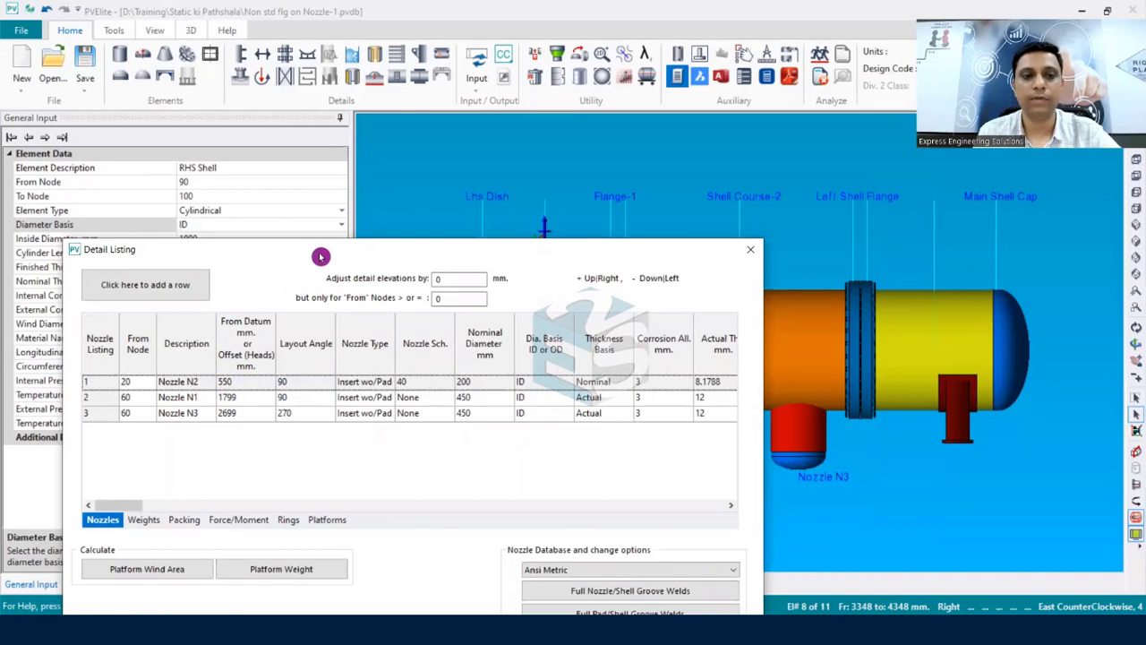
{"action": "left_click_drag", "start_coordinate": [320, 257], "coordinate": [362, 366]}
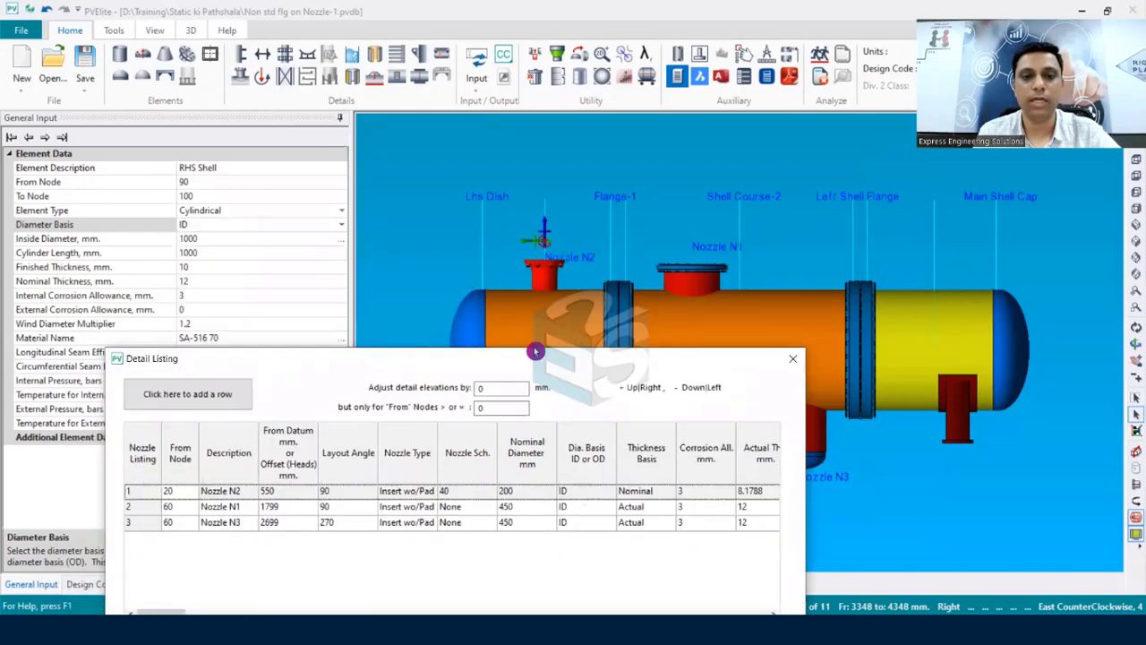
{"action": "left_click", "coordinate": [792, 358]}
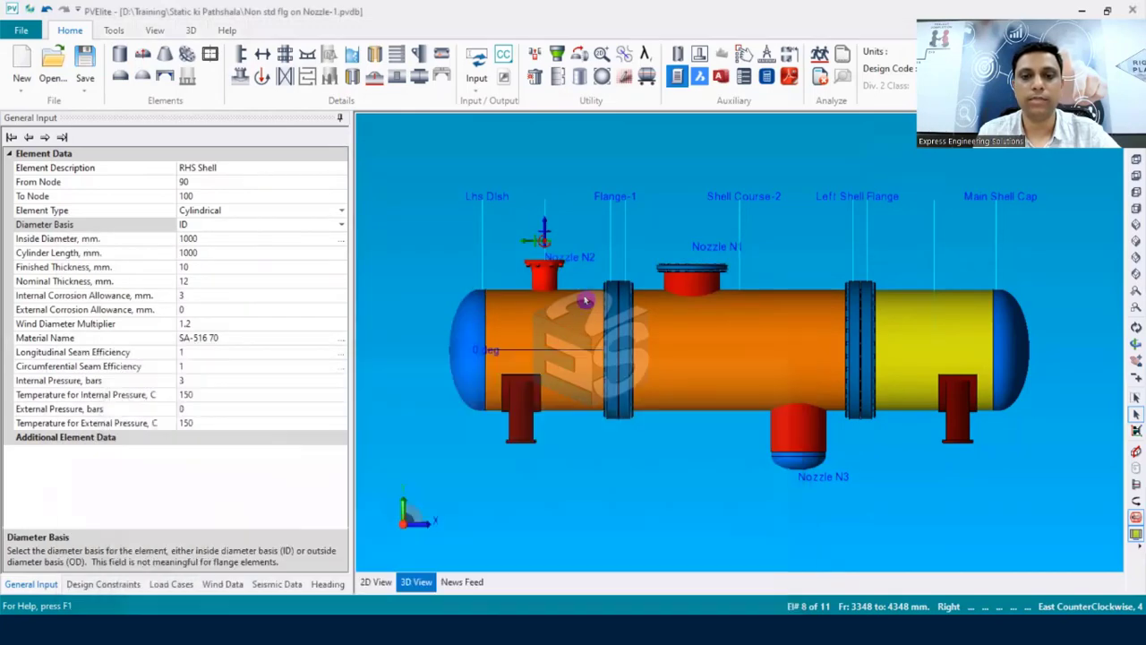
- Turn on node distance labels, select the left channel shell, and open its nozzle Detail Listing
{"action": "right_click", "coordinate": [780, 145]}
{"action": "mouse_move", "coordinate": [822, 152]}
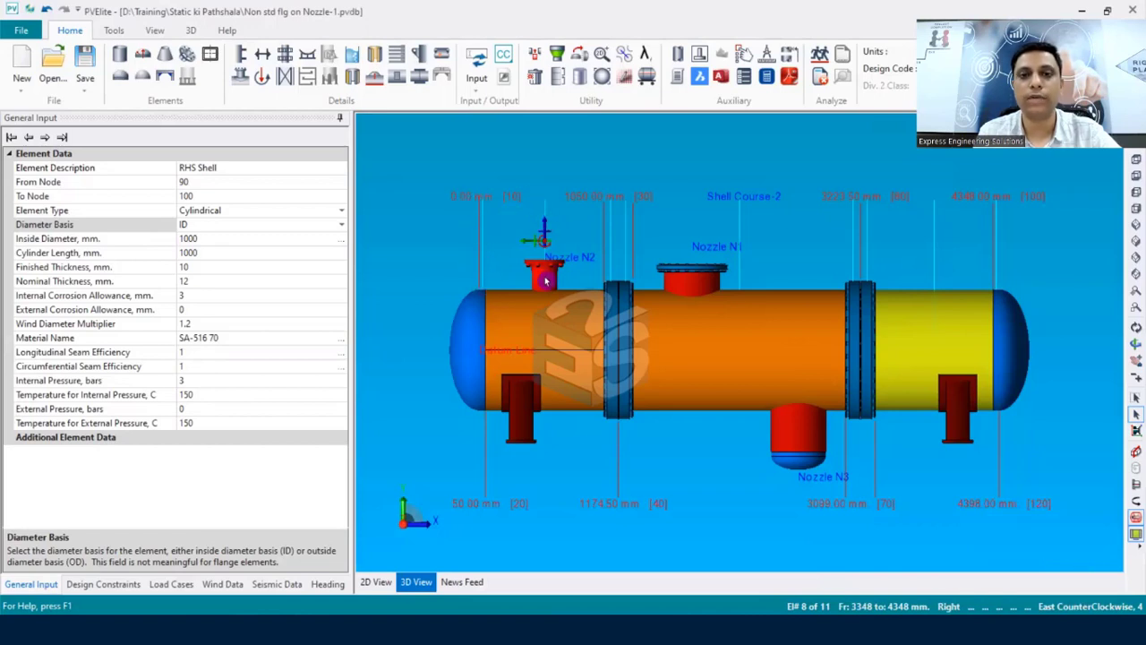
{"action": "left_click", "coordinate": [500, 307]}
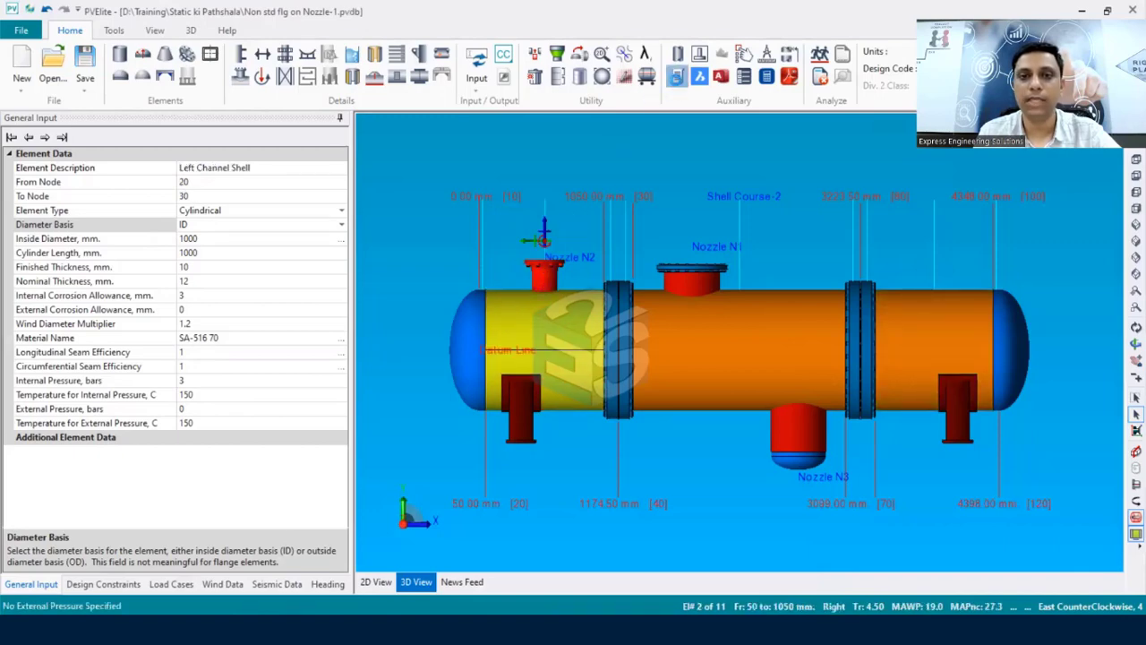
{"action": "left_click", "coordinate": [677, 78]}
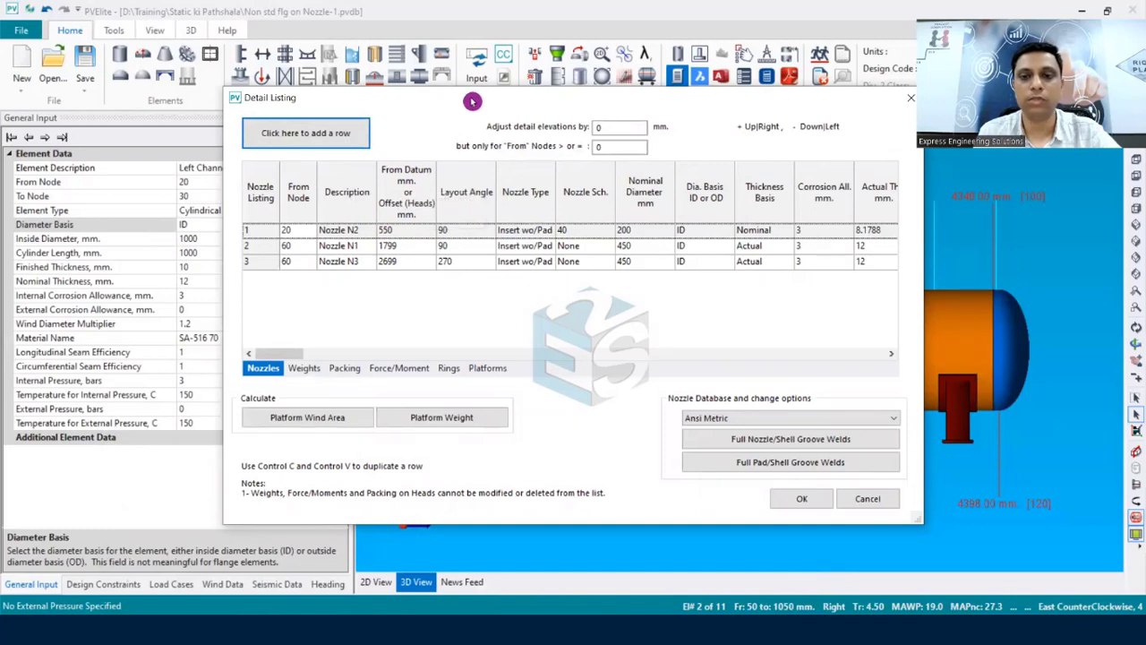
{"action": "left_click_drag", "start_coordinate": [471, 101], "coordinate": [469, 341]}
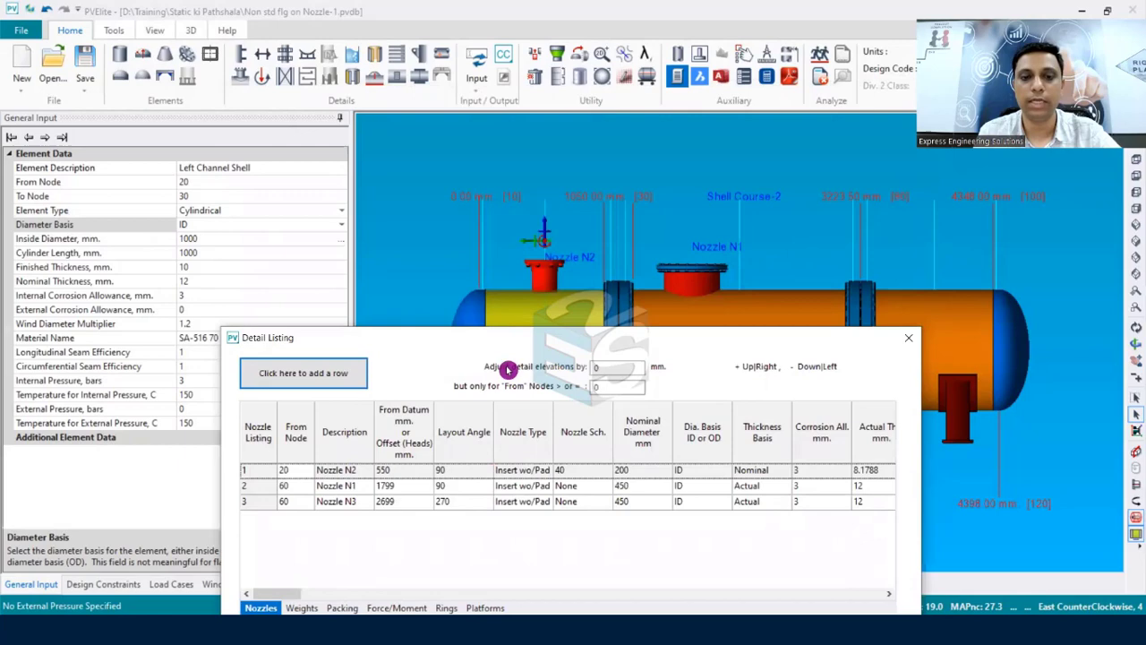
{"action": "left_click_drag", "start_coordinate": [514, 345], "coordinate": [340, 144]}
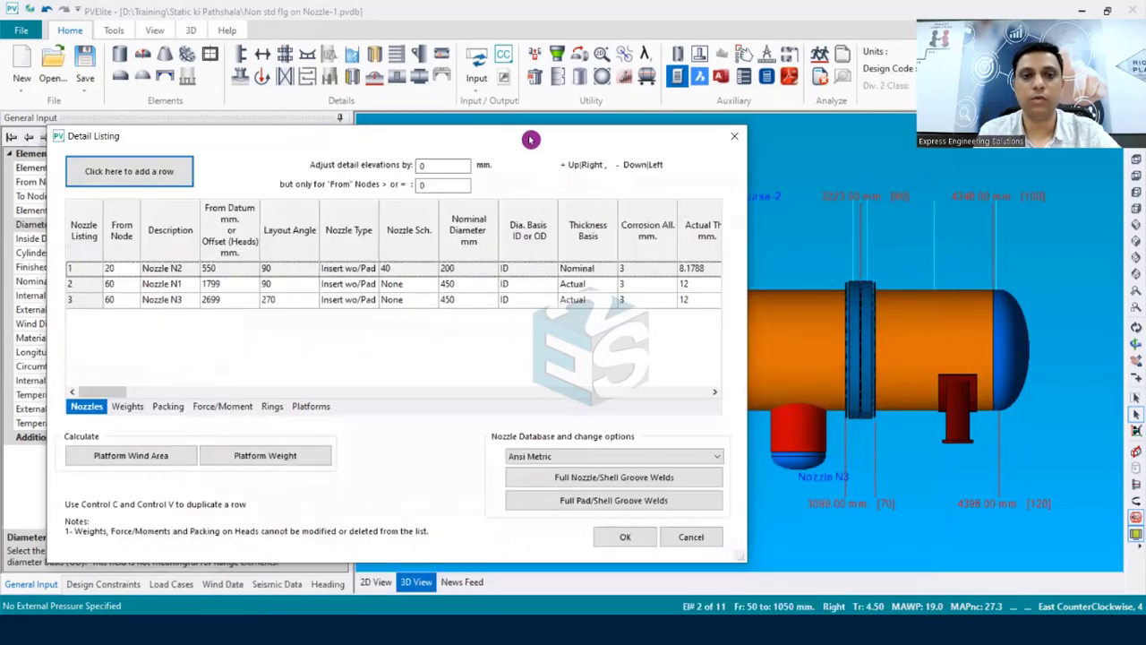
{"action": "left_click_drag", "start_coordinate": [531, 139], "coordinate": [674, 127]}
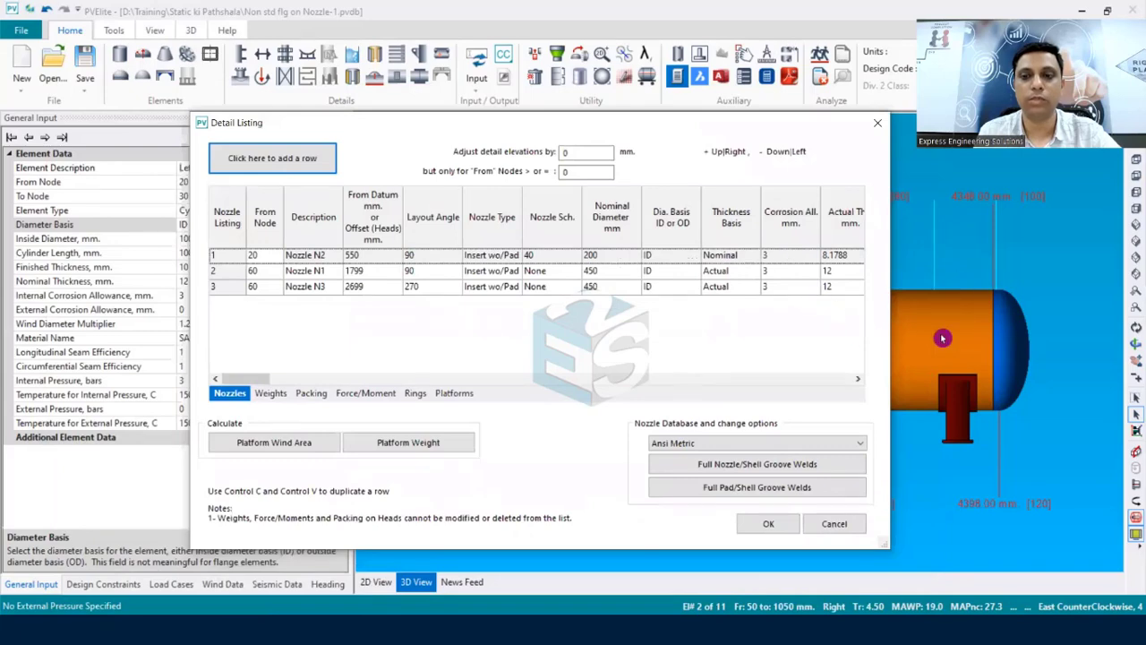
{"action": "left_click_drag", "start_coordinate": [777, 126], "coordinate": [634, 148]}
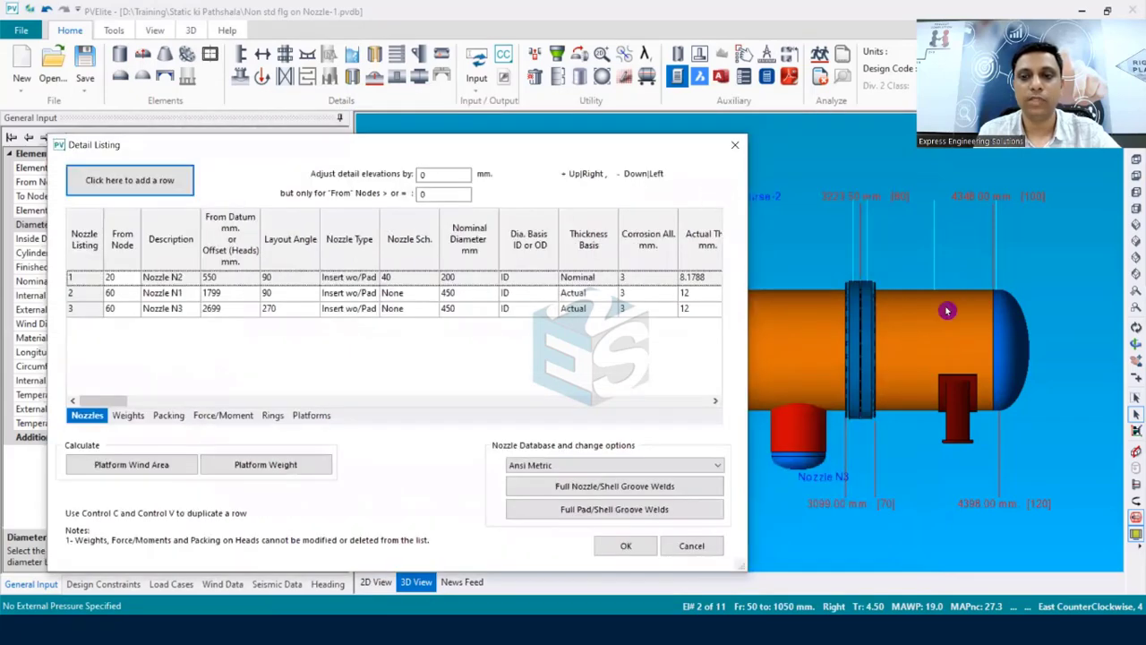
{"action": "left_click_drag", "start_coordinate": [462, 149], "coordinate": [497, 155]}
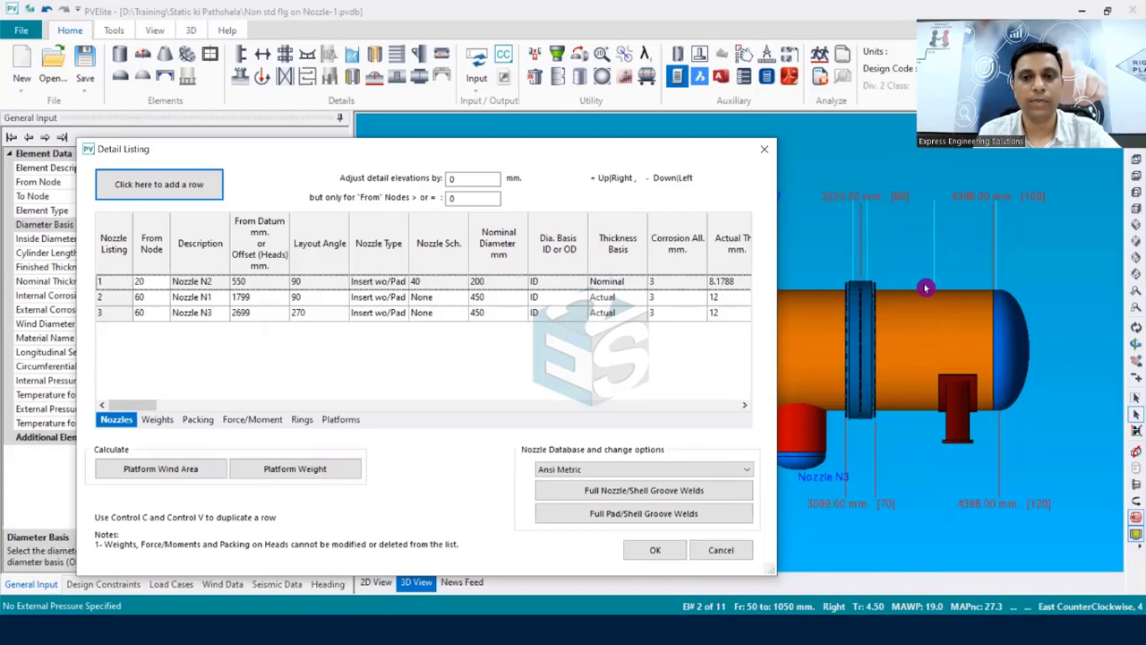
{"action": "left_click_drag", "start_coordinate": [587, 148], "coordinate": [676, 122]}
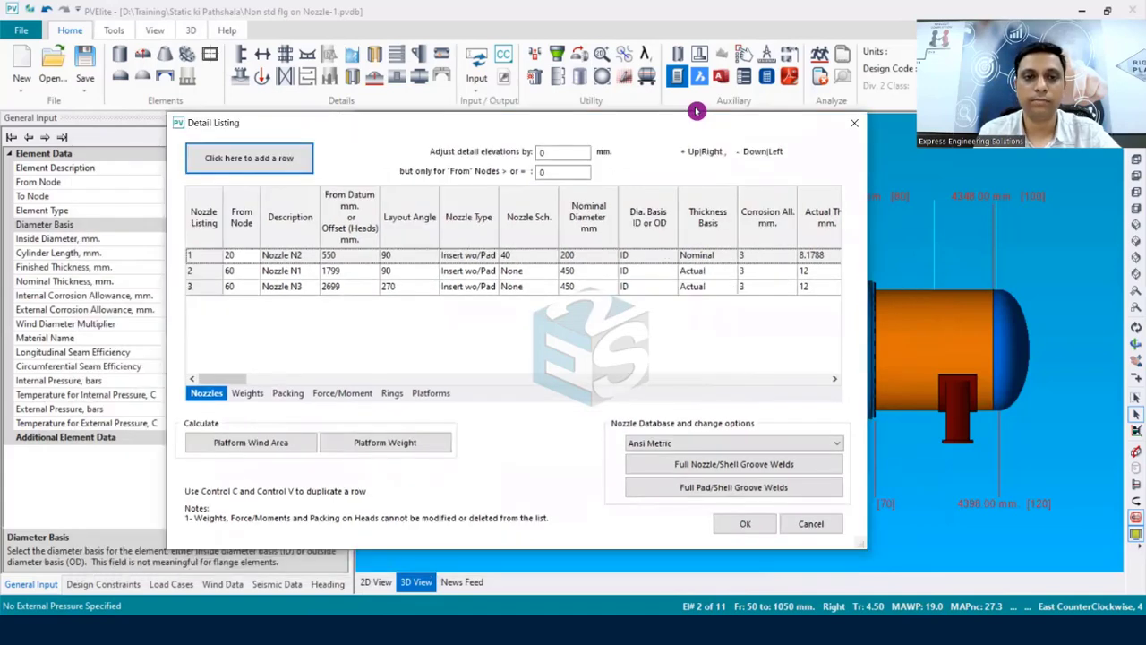
{"action": "left_click", "coordinate": [280, 160]}
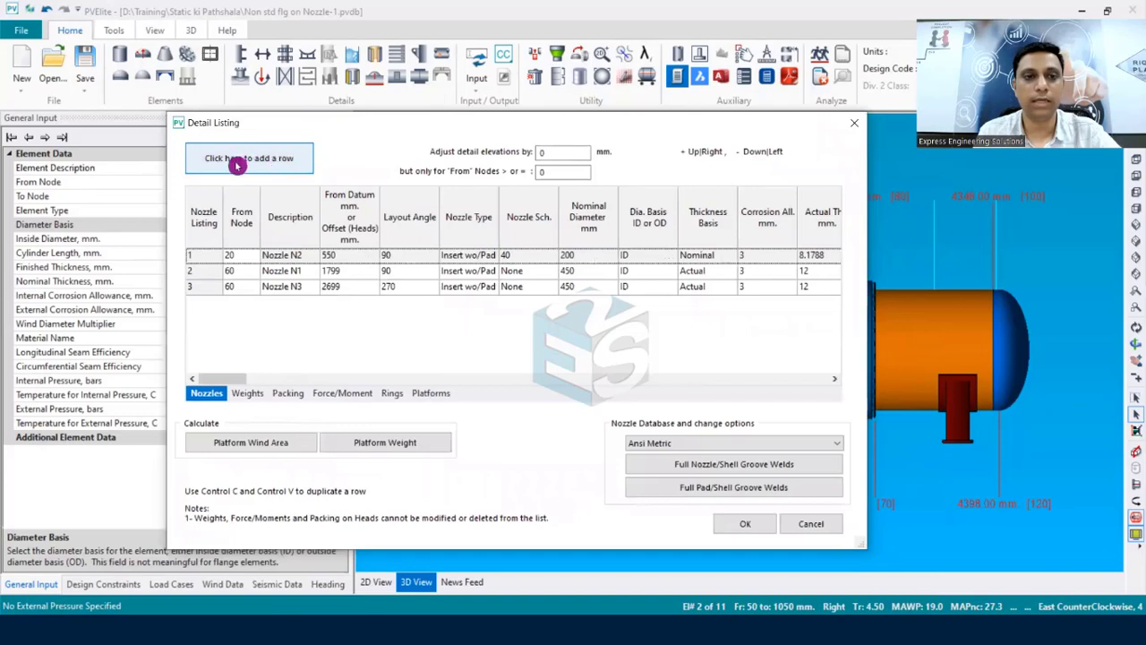
- Add a fourth row copied from Nozzle N2, named Nozzle N4 at 3848 mm from datum, and apply
{"action": "left_click", "coordinate": [291, 170]}
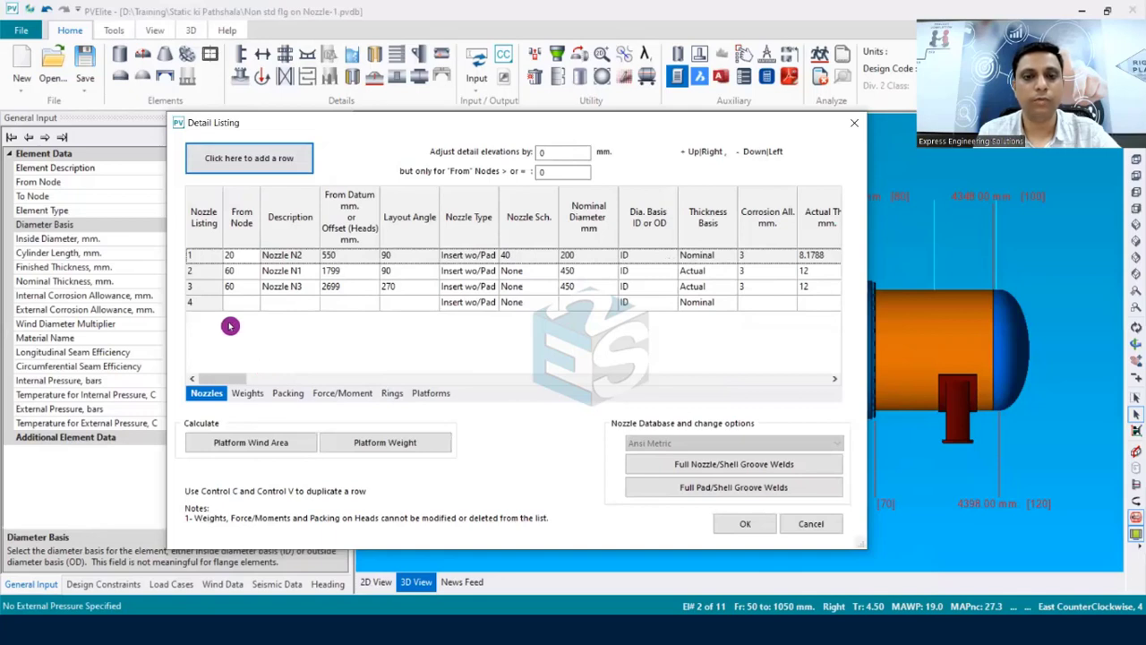
{"action": "left_click", "coordinate": [214, 262]}
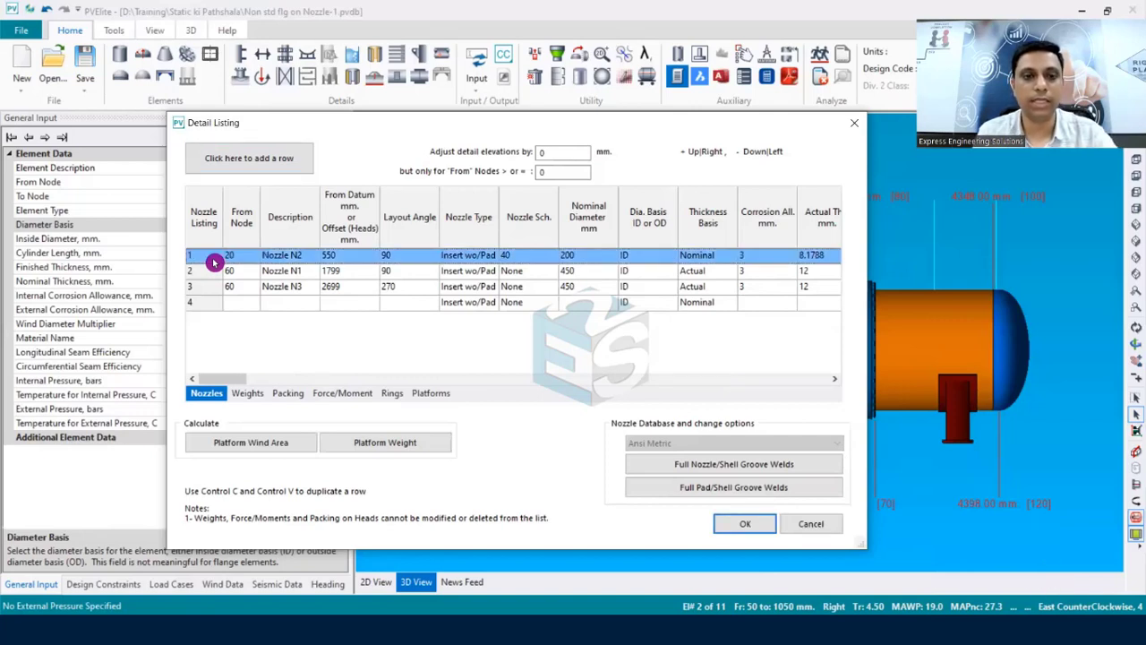
{"action": "left_click", "coordinate": [211, 306]}
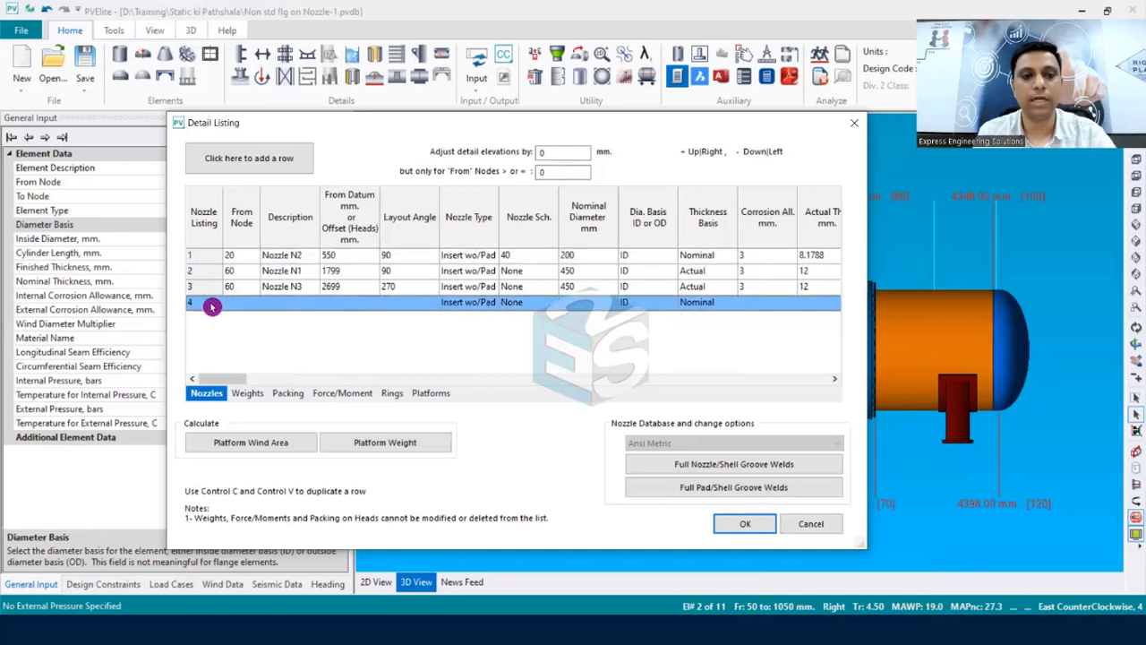
{"action": "key", "text": "ctrl+v"}
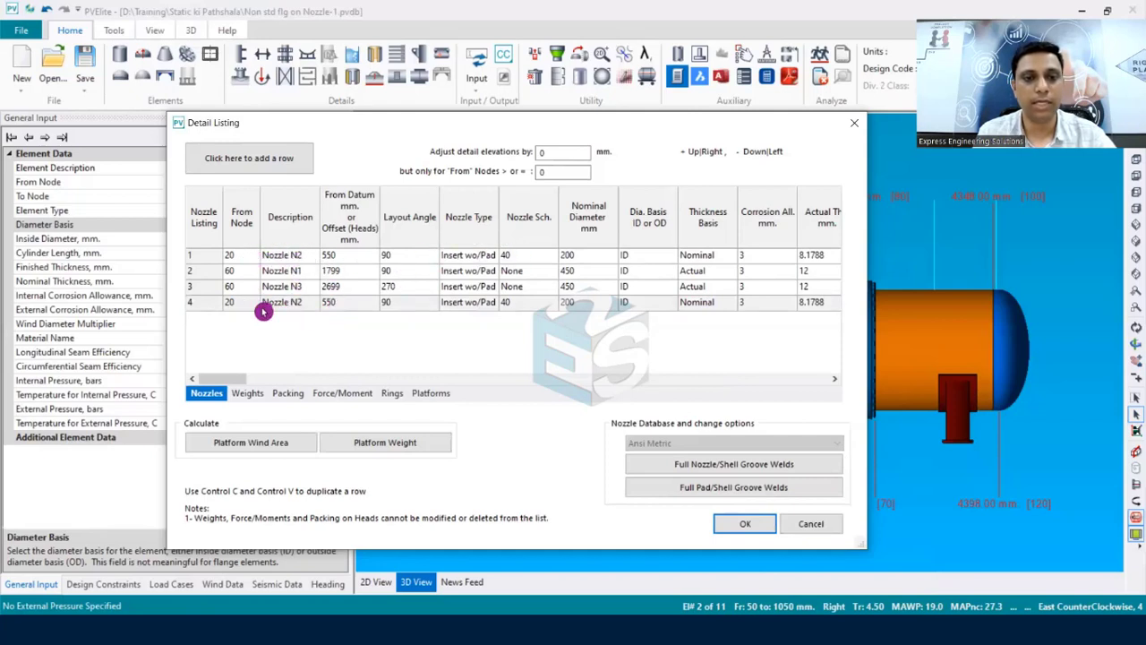
{"action": "double_click", "coordinate": [298, 303]}
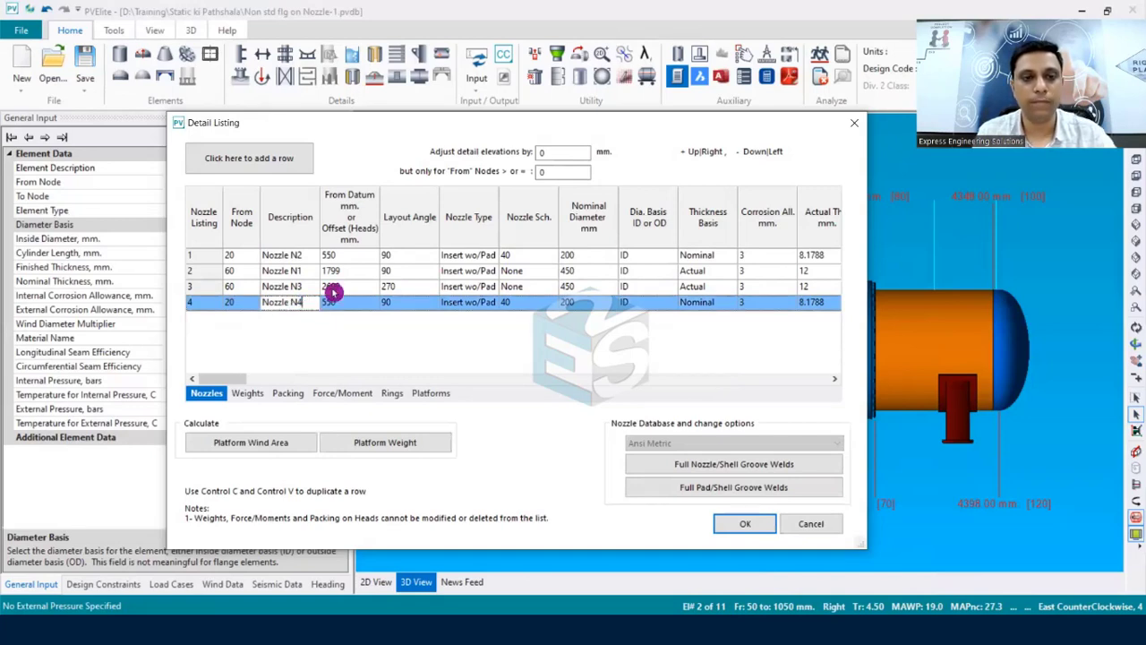
{"action": "left_click", "coordinate": [340, 302]}
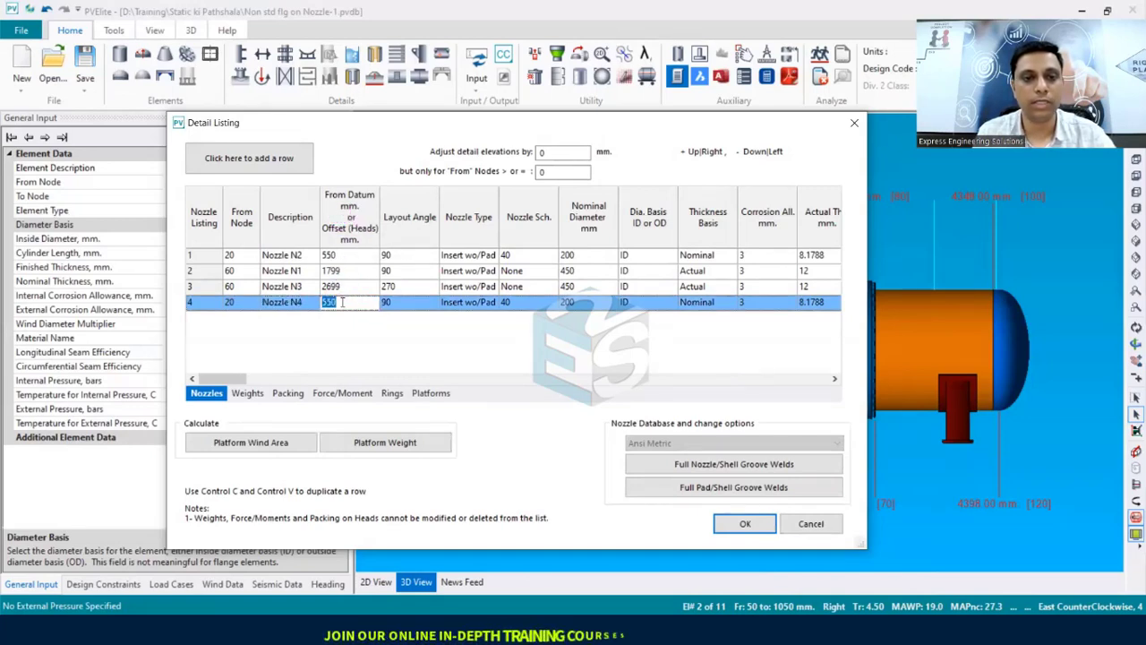
{"action": "type", "text": "3848"}
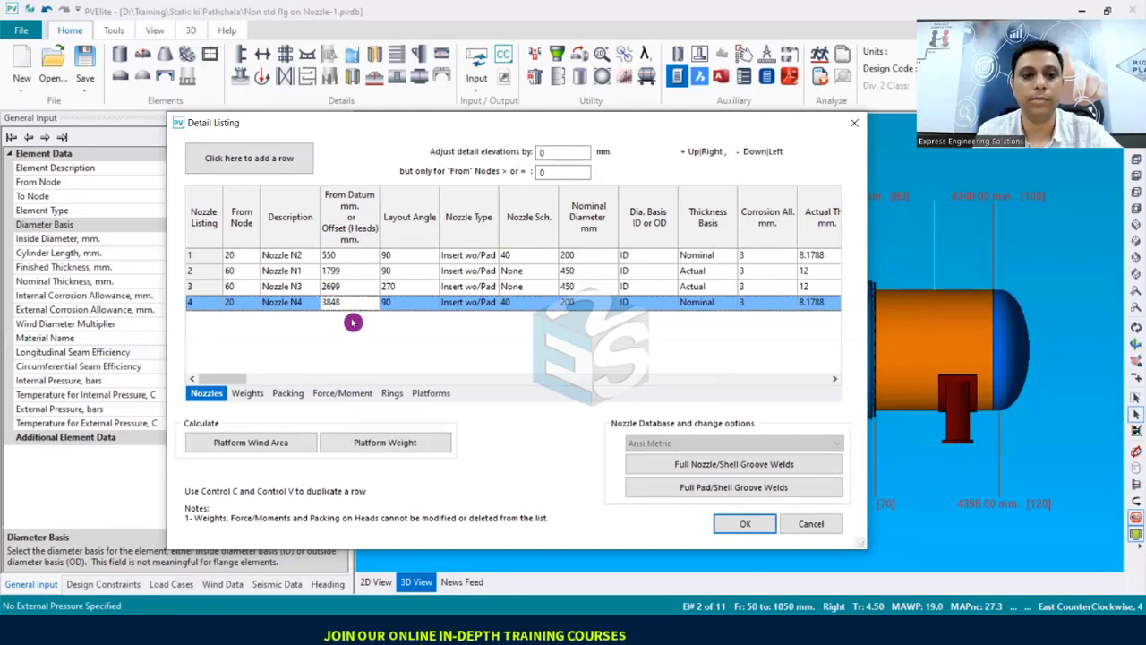
{"action": "left_click", "coordinate": [407, 305]}
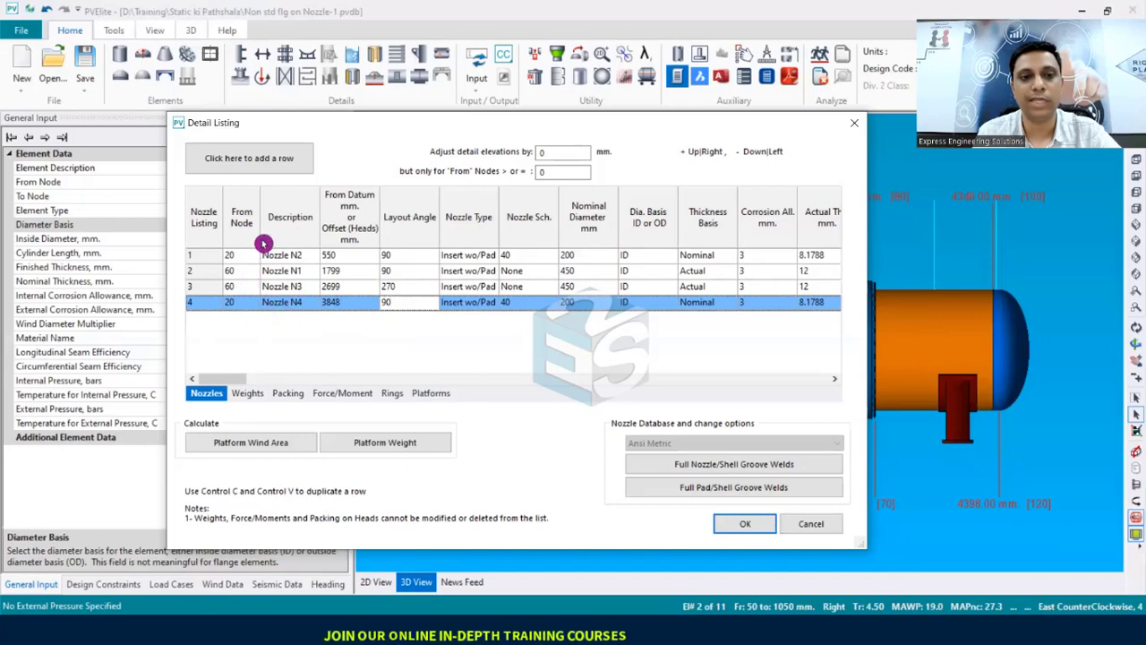
{"action": "left_click", "coordinate": [745, 526]}
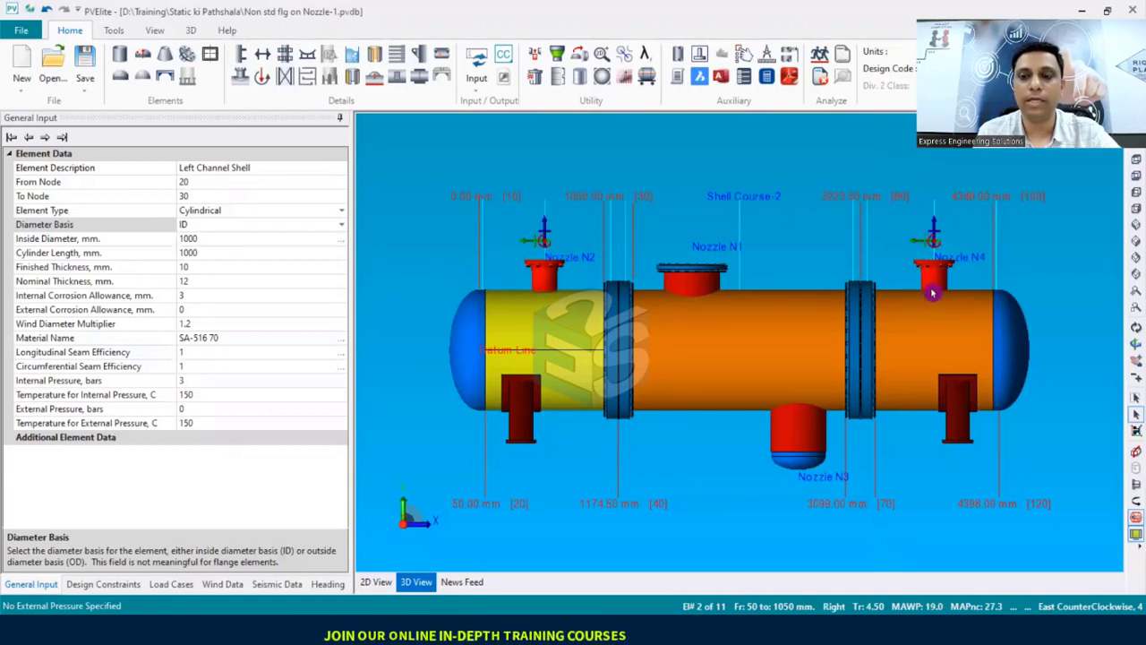
- Select the right channel shell (node 90 to 100) to show the RHS Shell element data
{"action": "scroll", "coordinate": [922, 266], "scroll_direction": "up", "scroll_amount": 2}
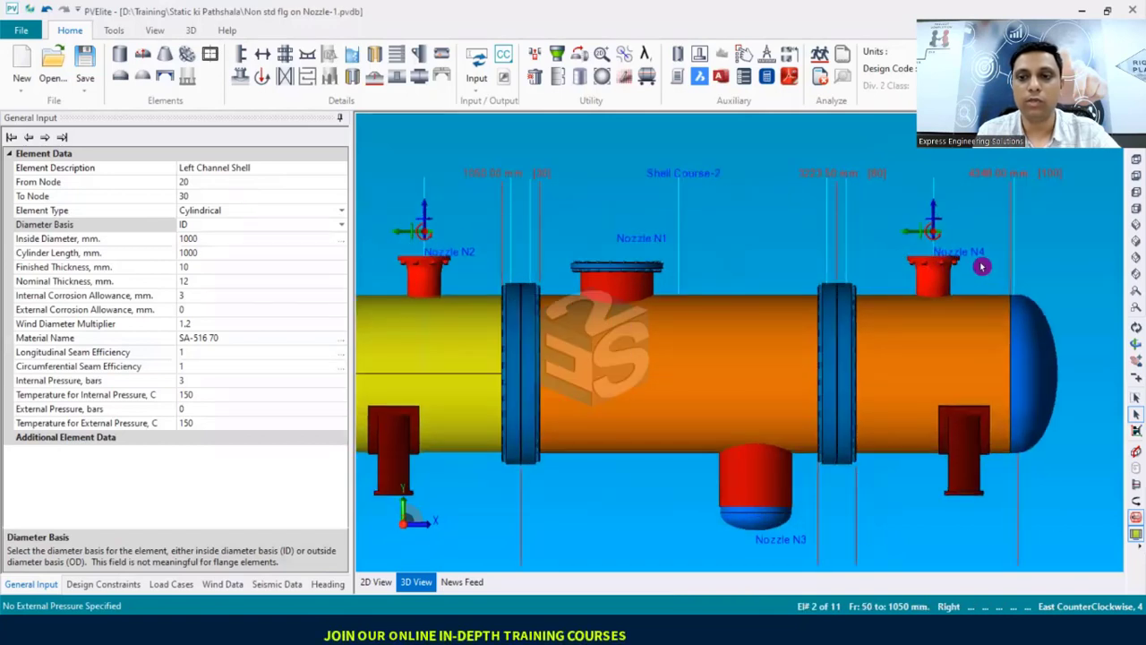
{"action": "scroll", "coordinate": [981, 266], "scroll_direction": "down", "scroll_amount": 2}
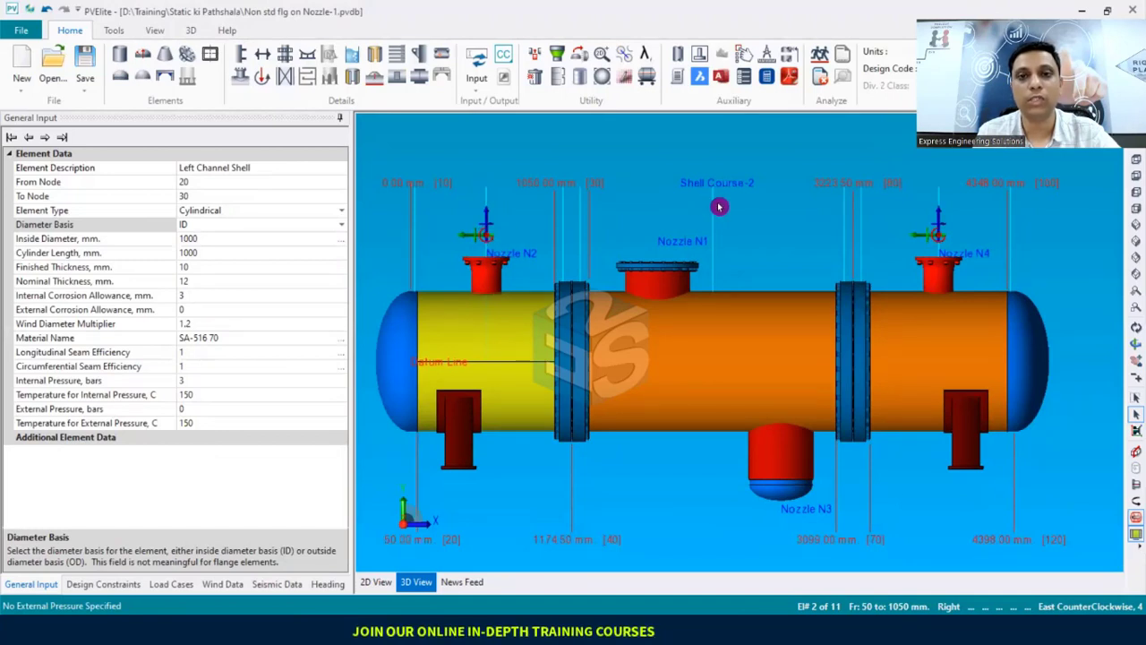
{"action": "left_click", "coordinate": [939, 281]}
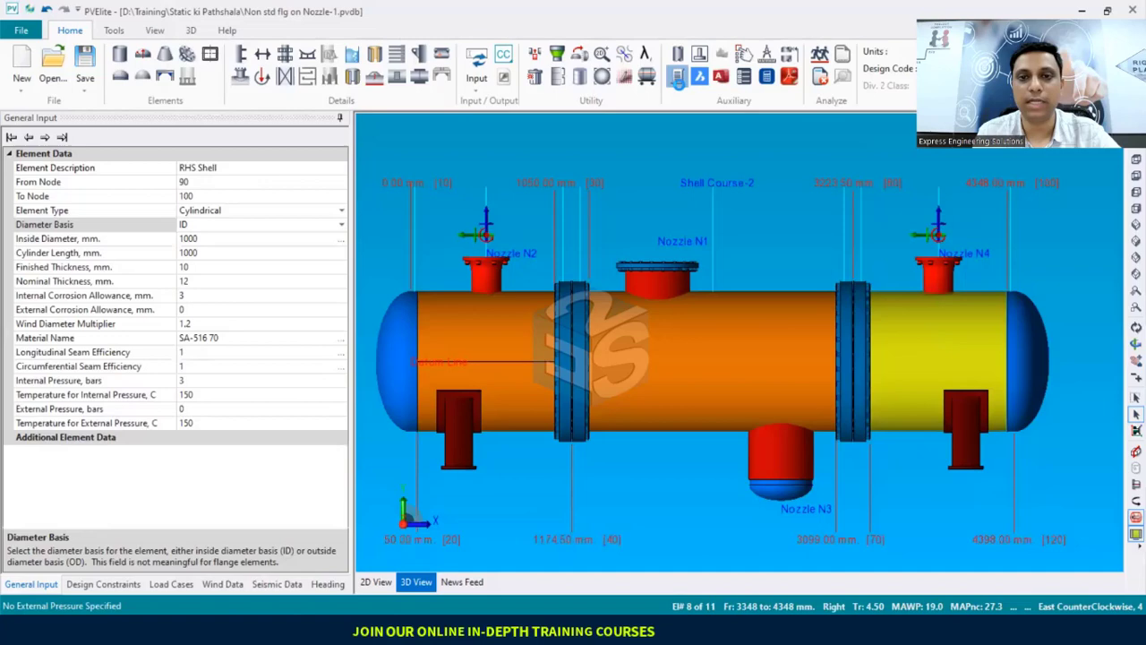
{"action": "left_click", "coordinate": [677, 79]}
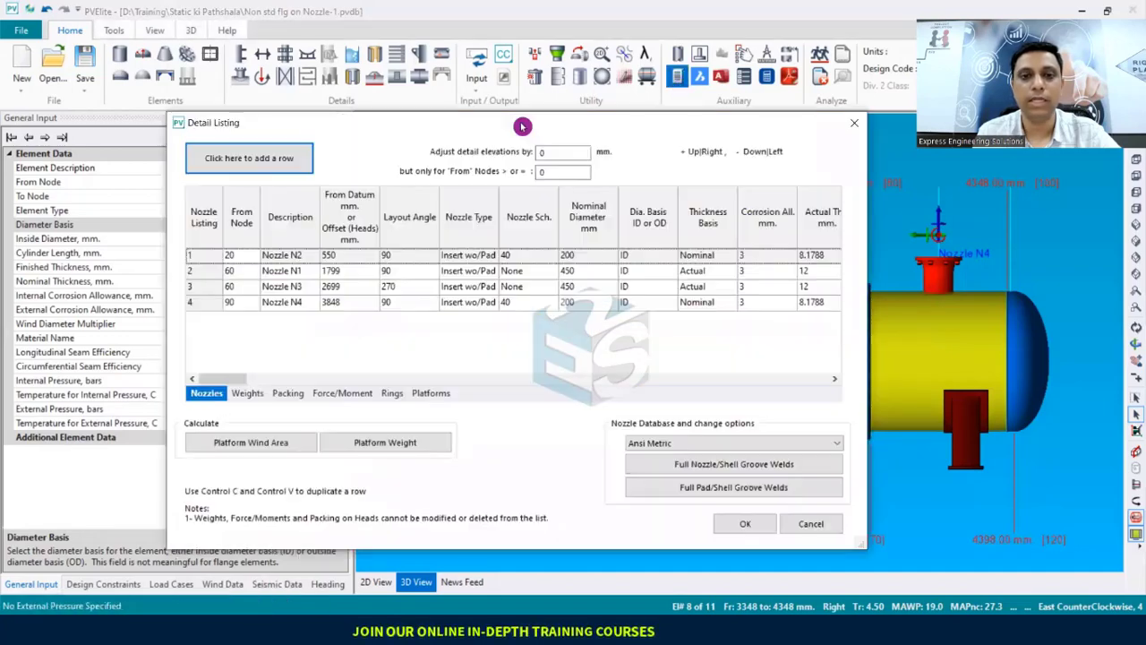
{"action": "left_click_drag", "start_coordinate": [522, 127], "coordinate": [519, 97]}
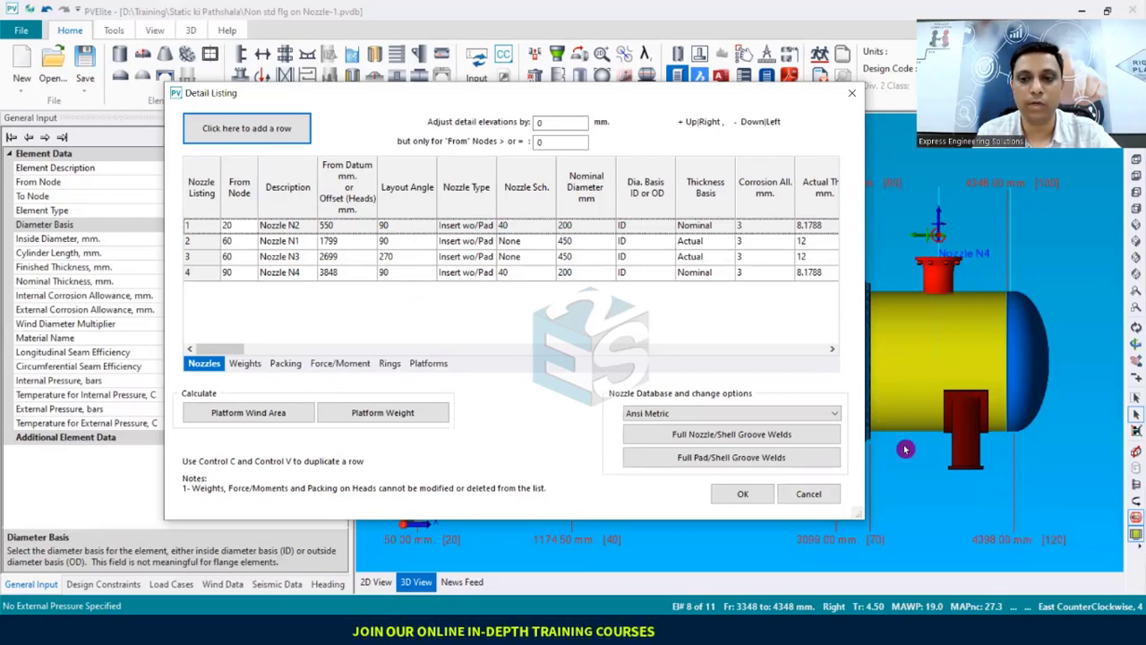
{"action": "left_click", "coordinate": [396, 274]}
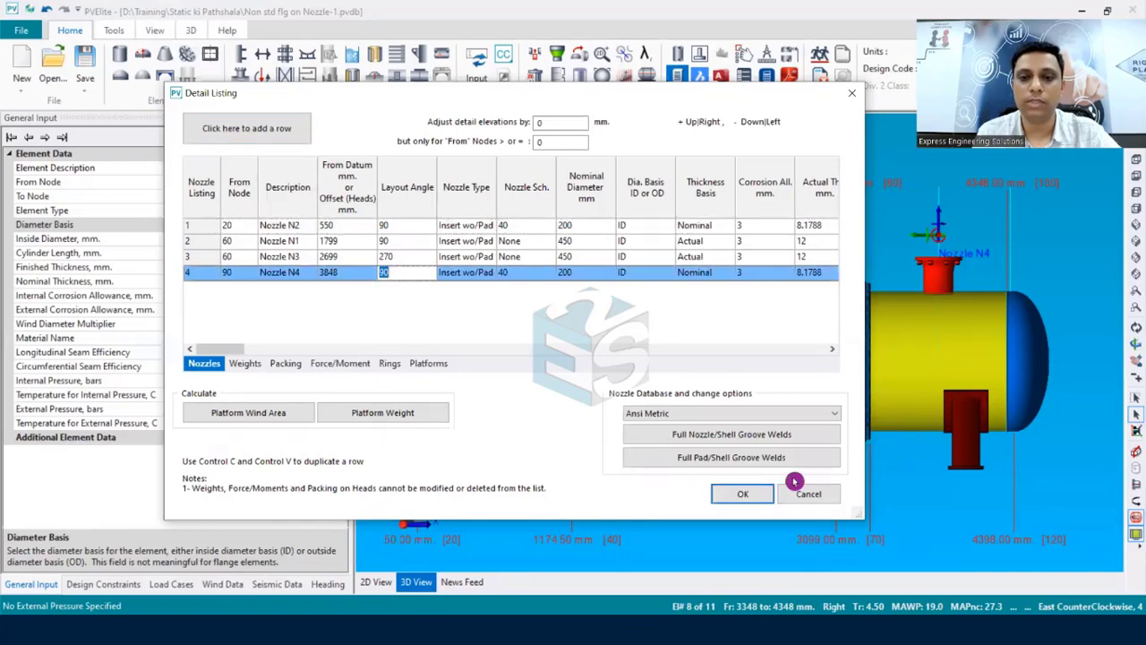
{"action": "left_click", "coordinate": [758, 491]}
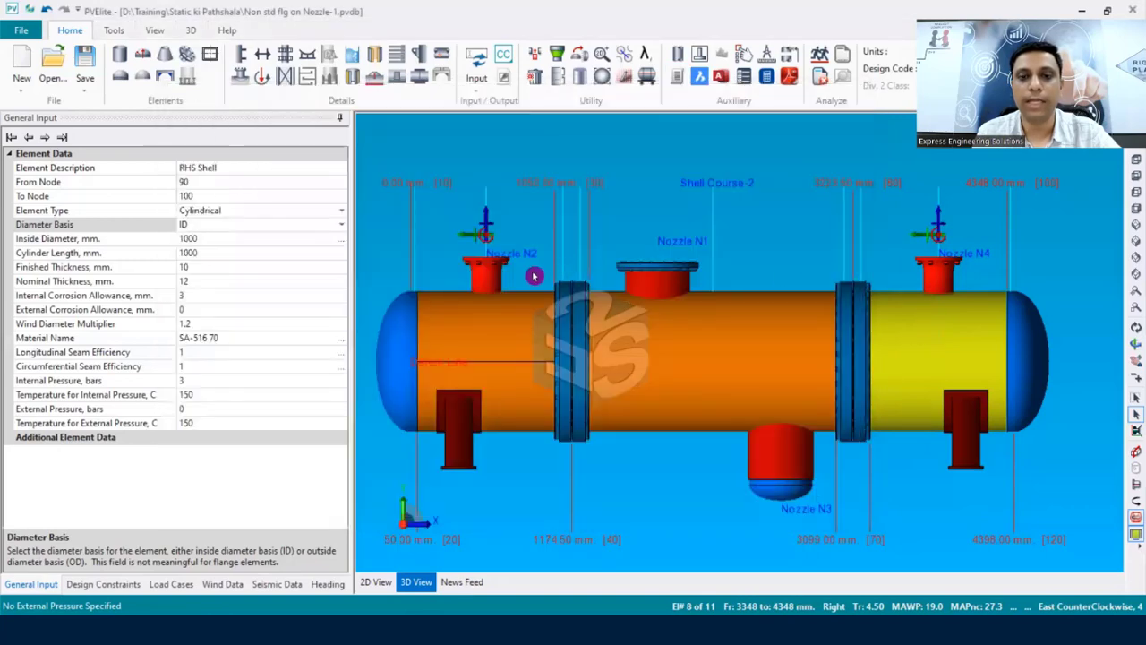
{"action": "left_click", "coordinate": [491, 282]}
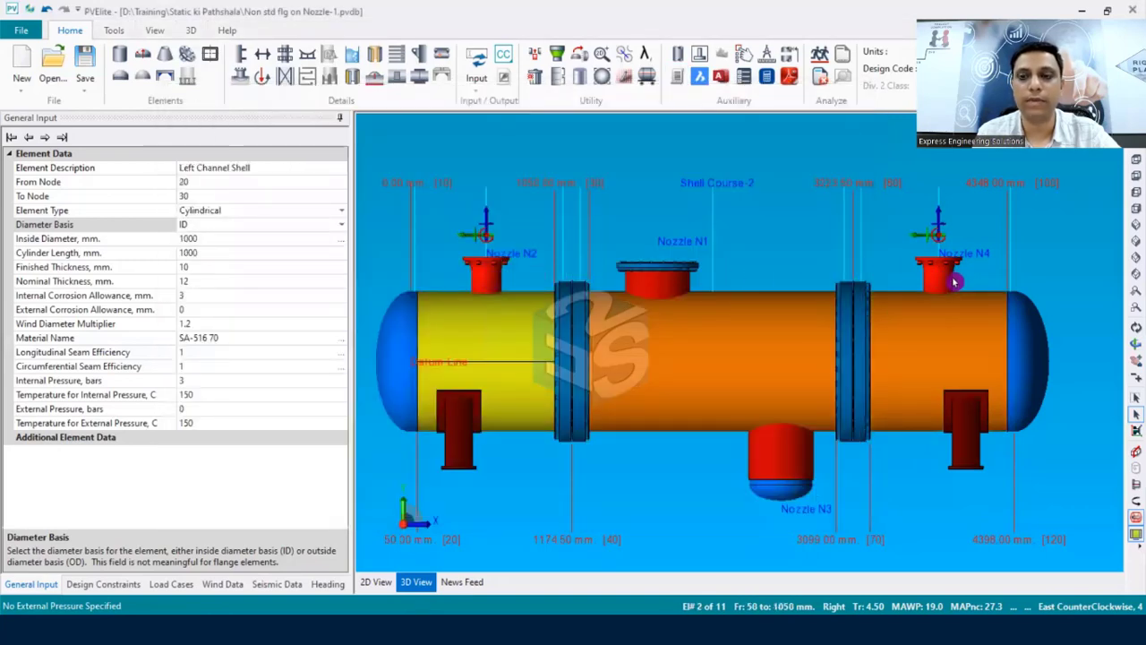
{"action": "left_click", "coordinate": [954, 282]}
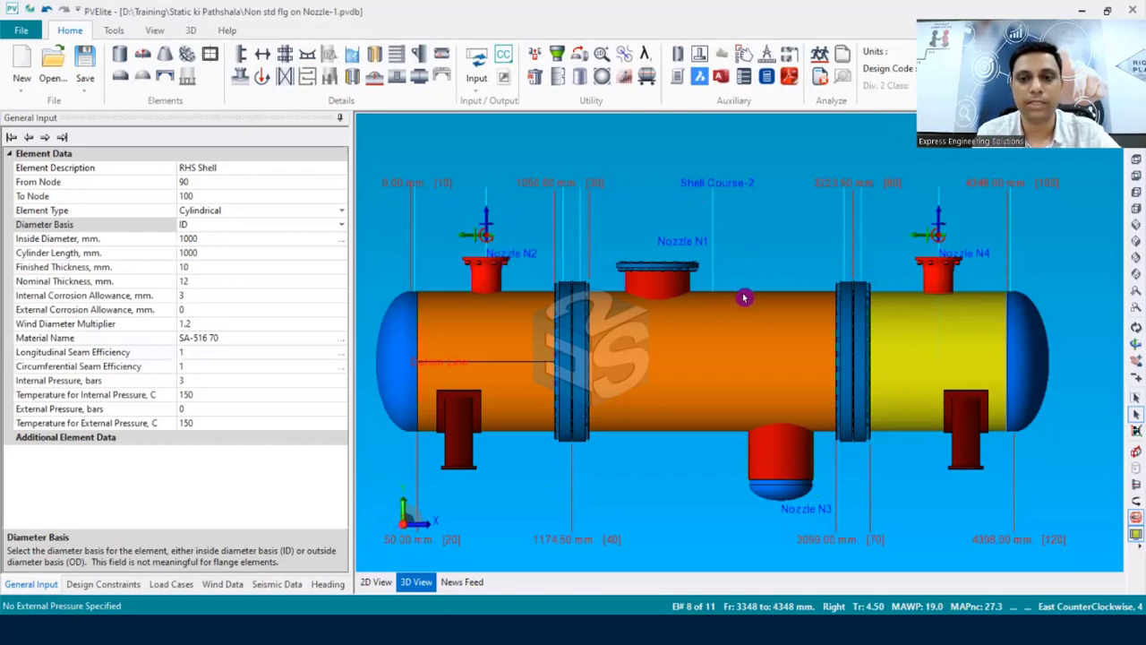
- Set Nozzle N2's From Datum to 2800 mm in the Detail Listing, then view Shell Course-2's data
{"action": "left_click", "coordinate": [676, 88]}
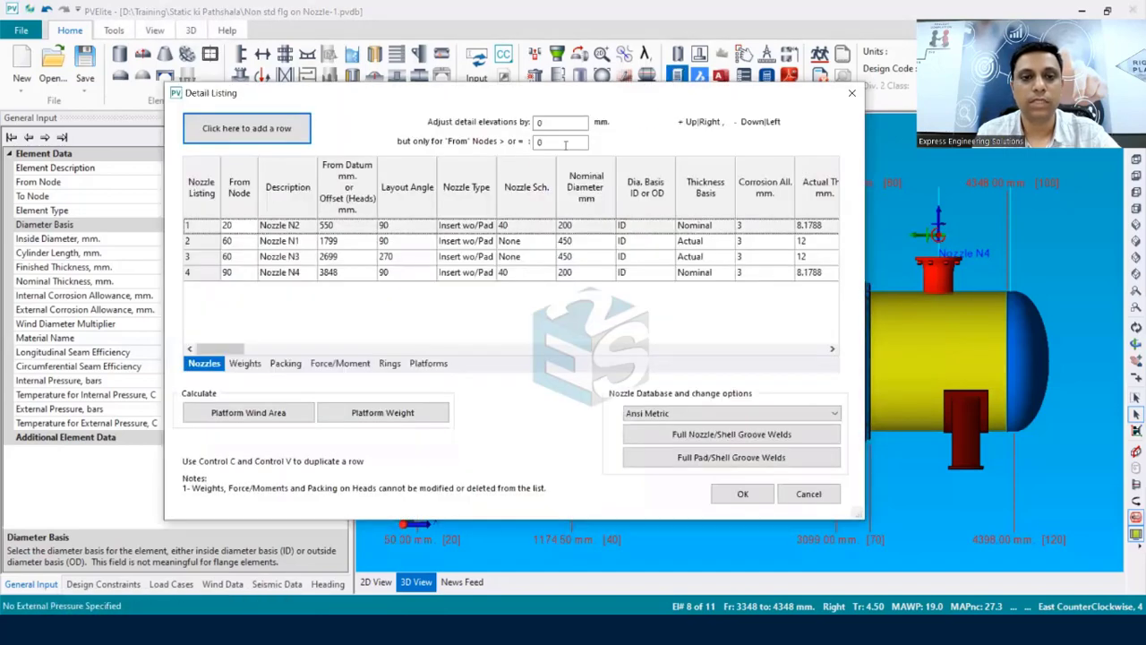
{"action": "left_click", "coordinate": [354, 226]}
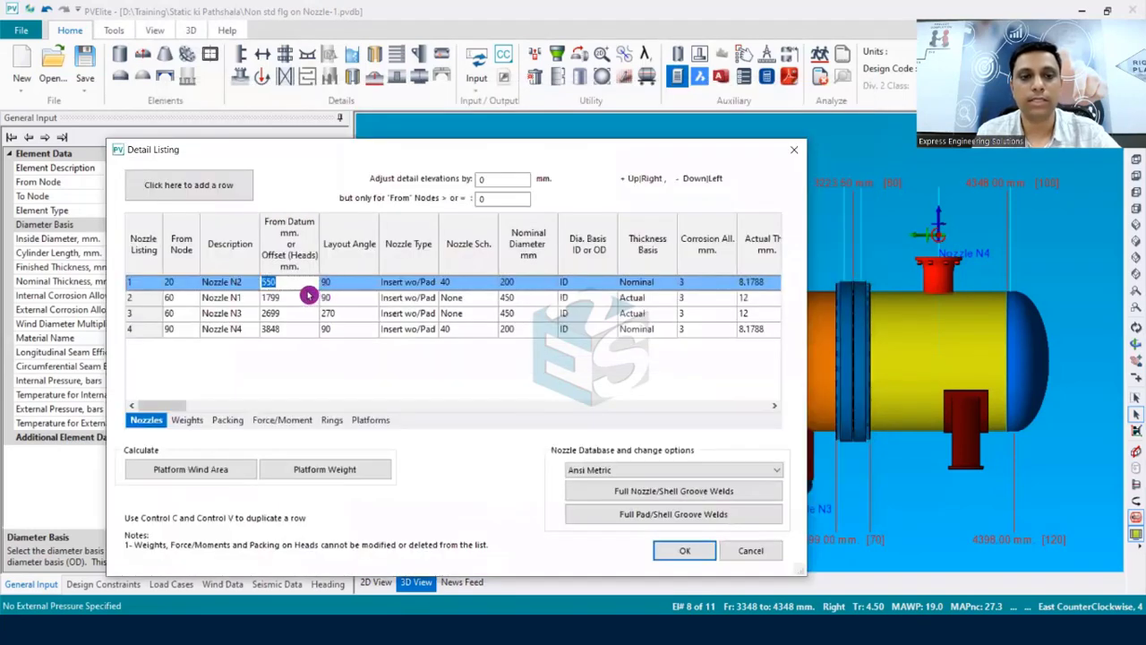
{"action": "type", "text": "280"}
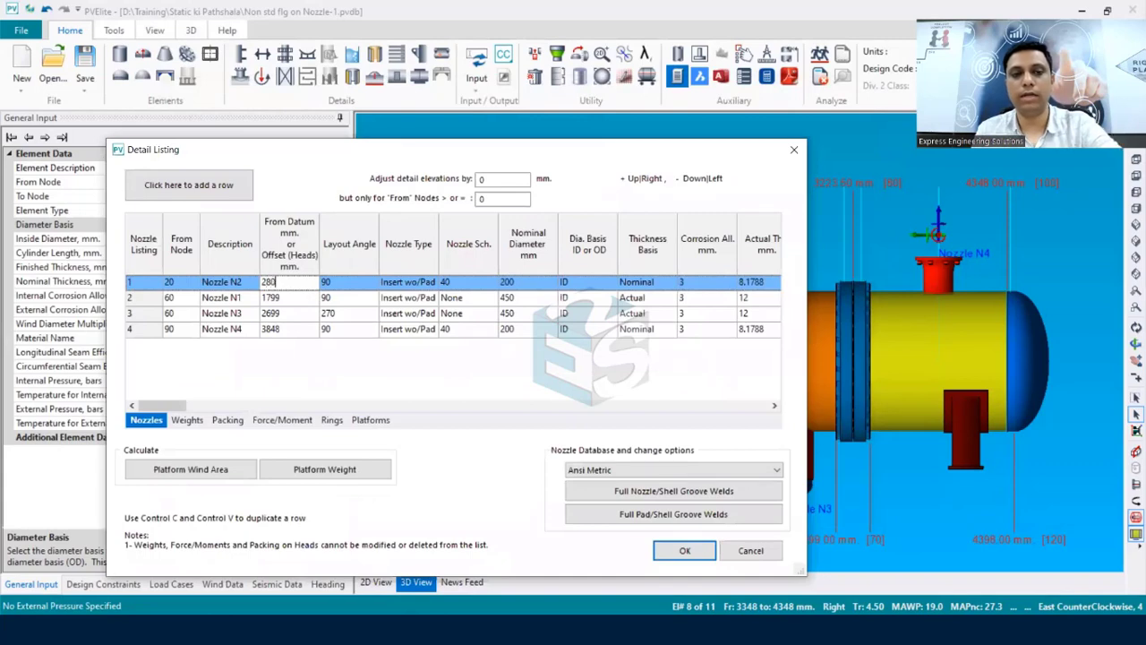
{"action": "type", "text": "0"}
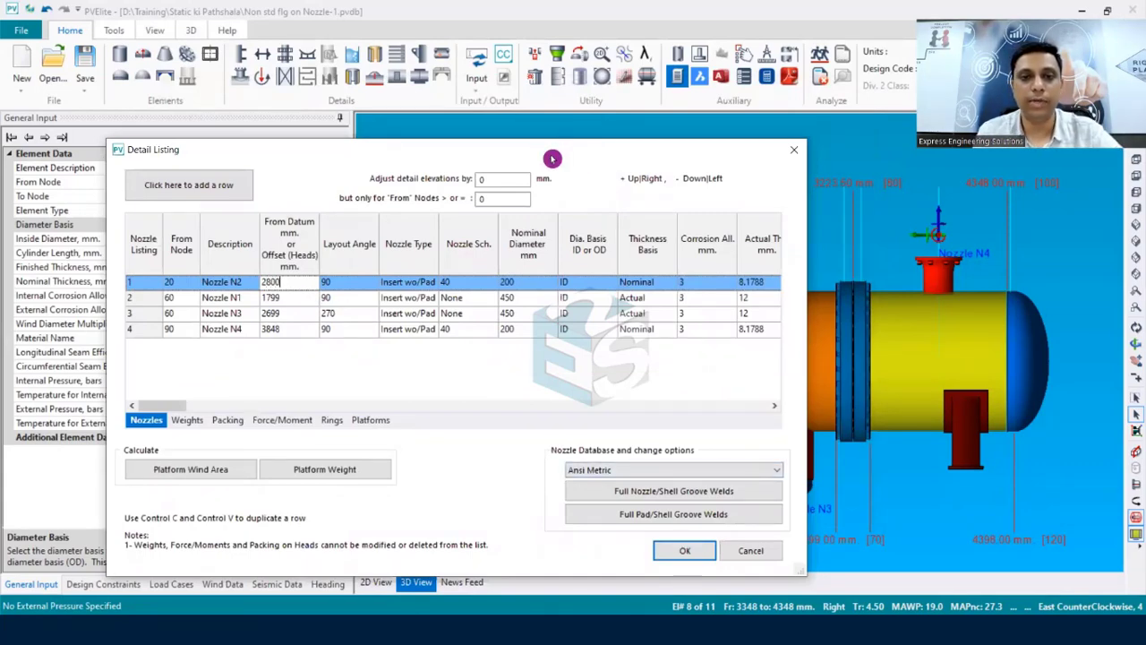
{"action": "left_click_drag", "start_coordinate": [552, 159], "coordinate": [569, 325]}
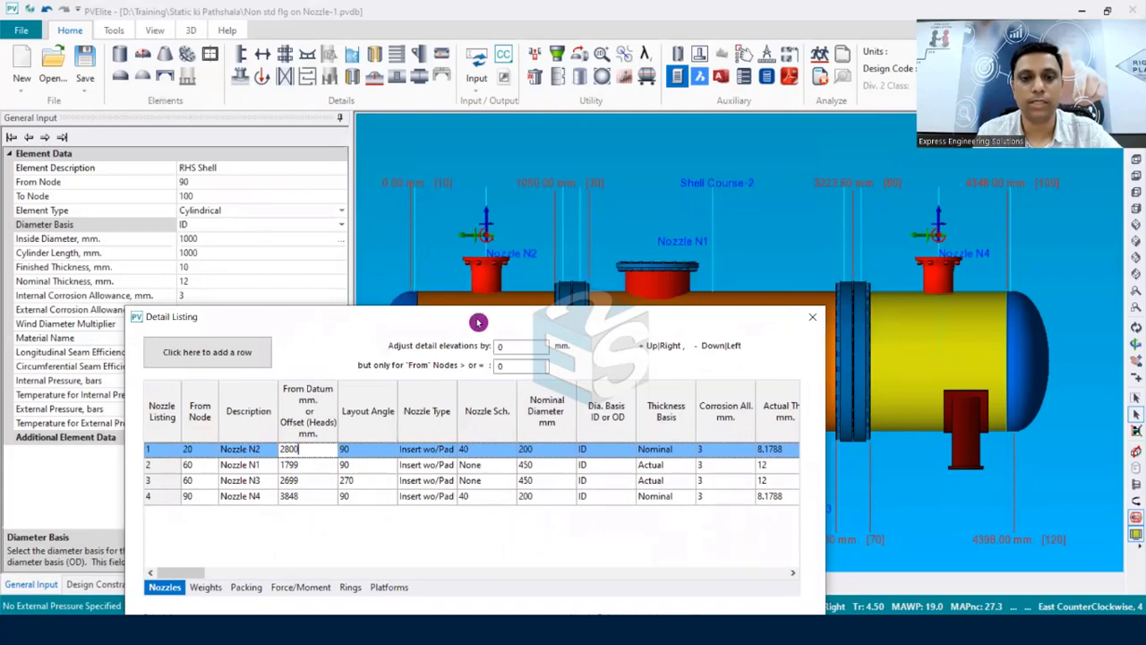
{"action": "left_click_drag", "start_coordinate": [478, 320], "coordinate": [484, 281]}
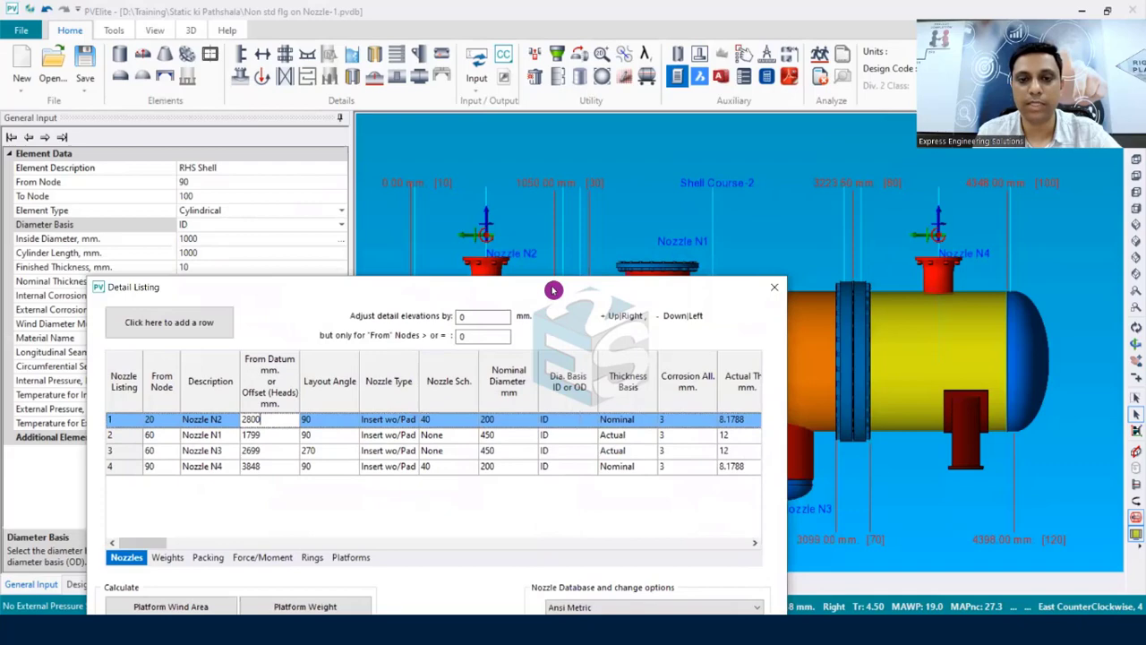
{"action": "left_click_drag", "start_coordinate": [553, 289], "coordinate": [535, 120]}
{"action": "left_click", "coordinate": [651, 517]}
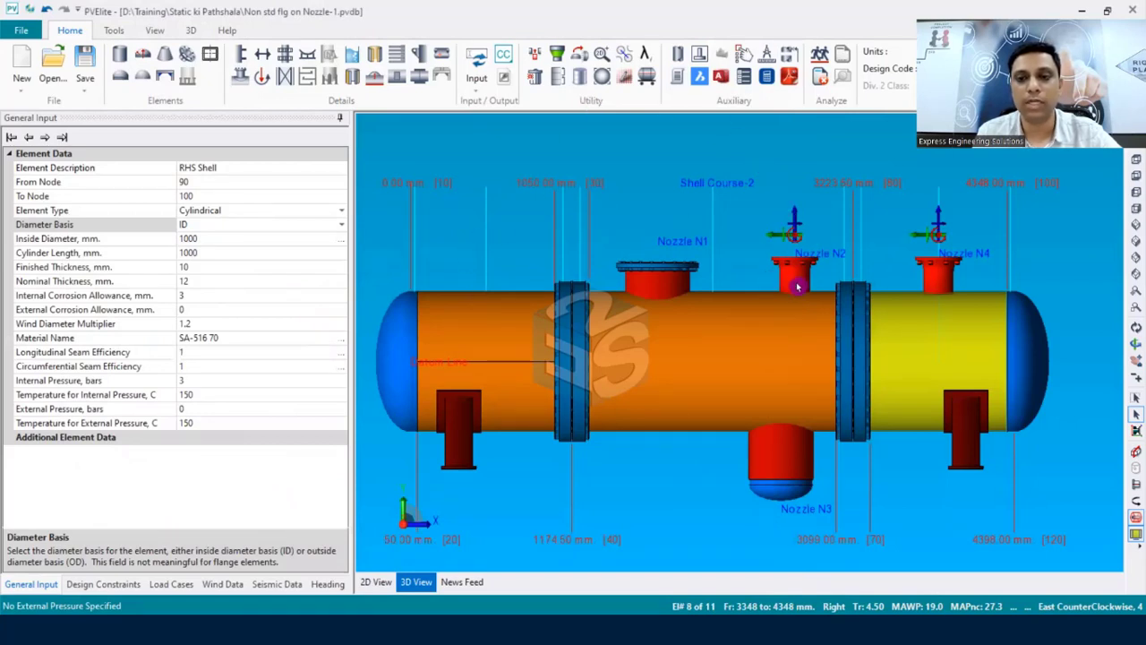
{"action": "left_click", "coordinate": [676, 308]}
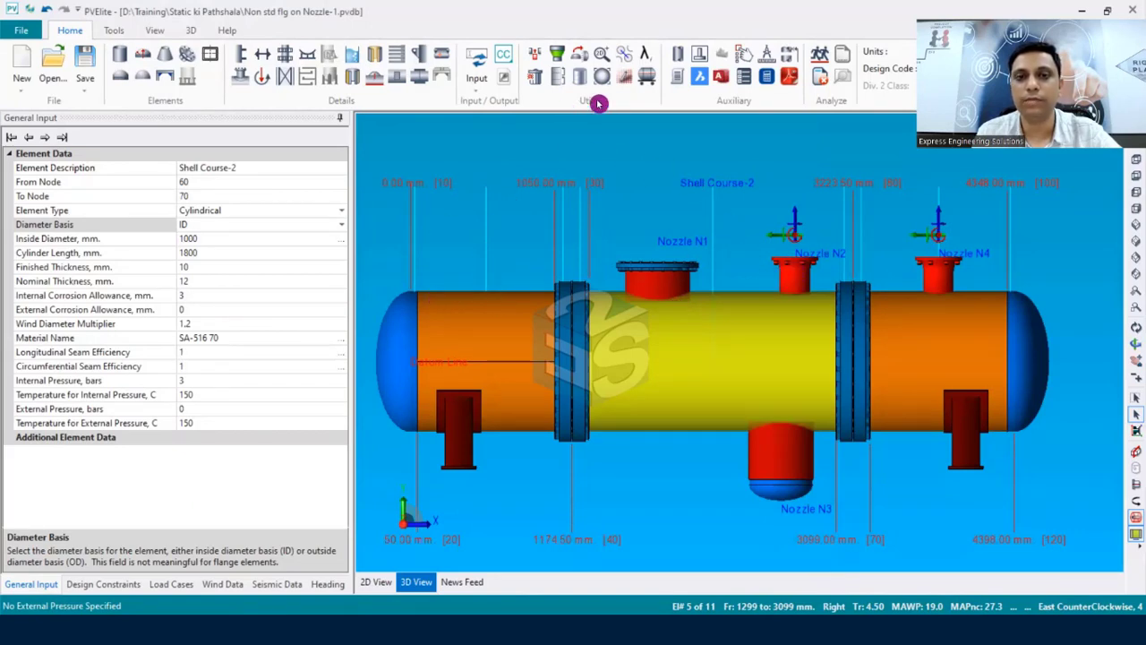
- Change Nozzle N2's From Datum from 2800 back to 550 mm in the Detail Listing
{"action": "left_click", "coordinate": [678, 77]}
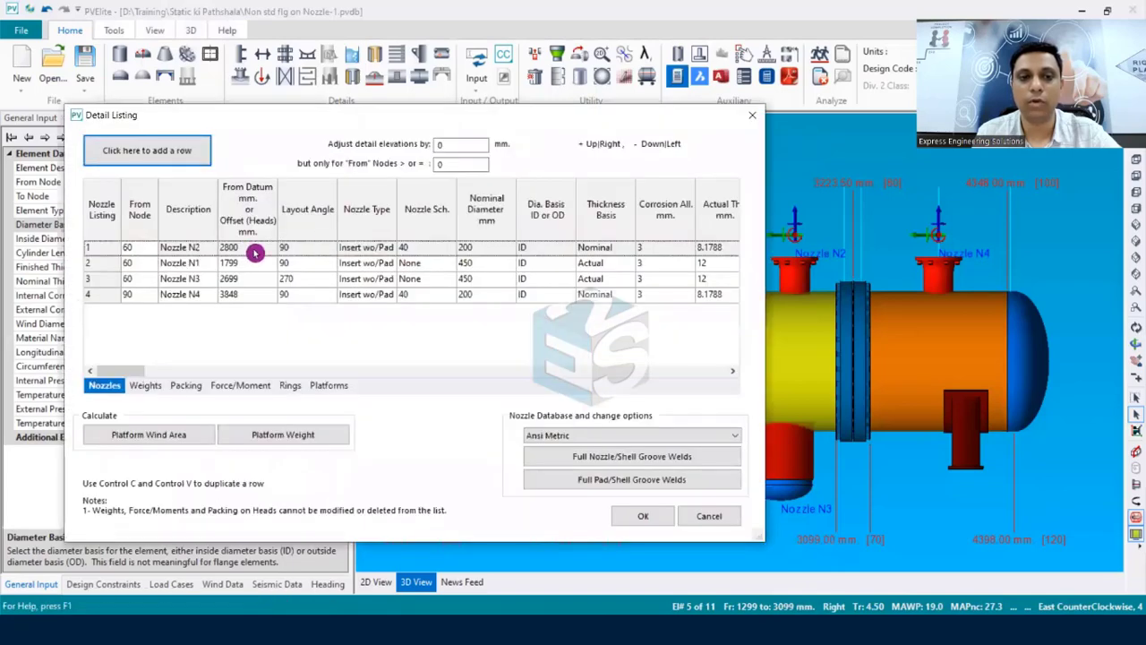
{"action": "left_click", "coordinate": [255, 251]}
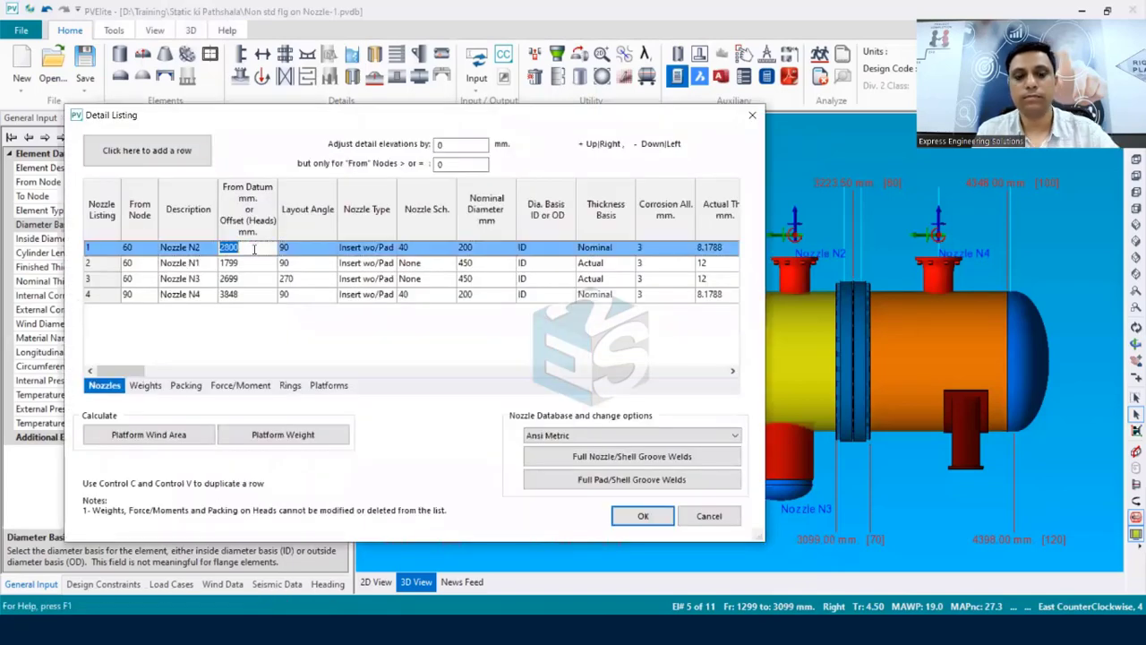
{"action": "type", "text": "550"}
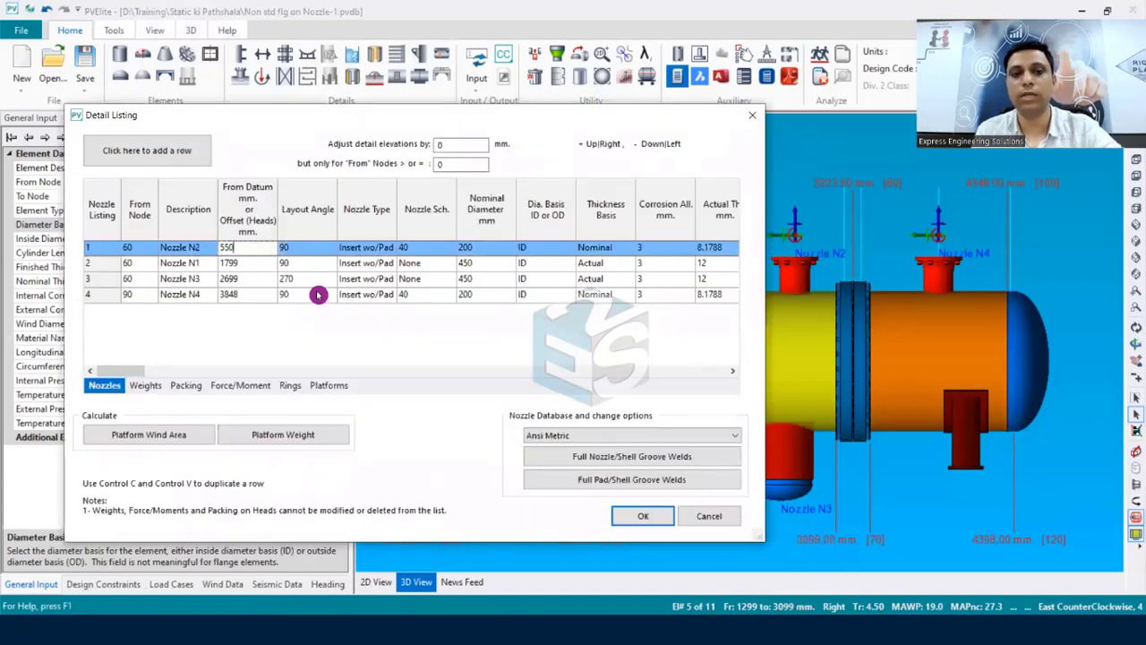
{"action": "left_click", "coordinate": [642, 516]}
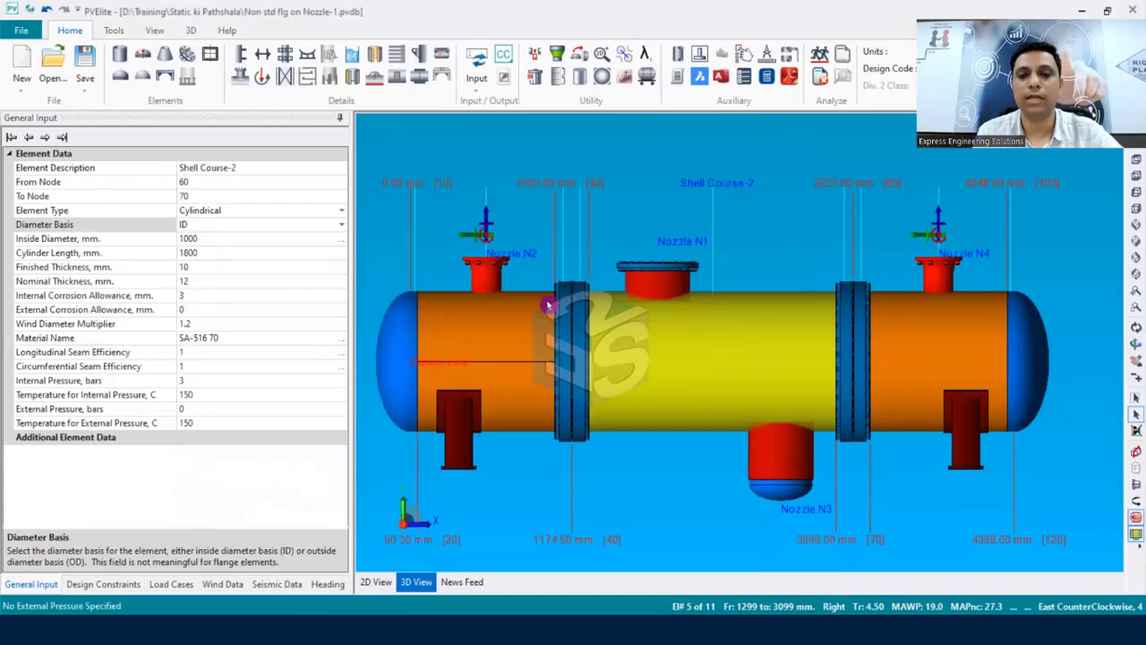
- Zoom the vessel view and recheck the nozzle listing, closing it without changes
{"action": "scroll", "coordinate": [495, 244], "scroll_direction": "down", "scroll_amount": 2}
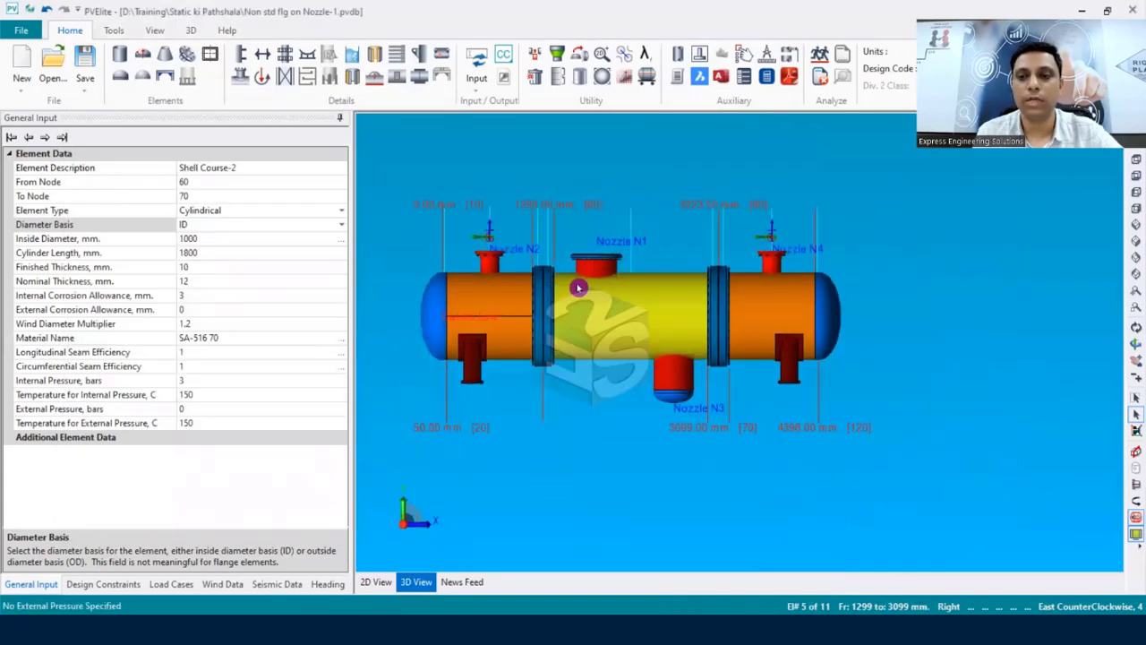
{"action": "scroll", "coordinate": [479, 256], "scroll_direction": "down", "scroll_amount": 1}
{"action": "scroll", "coordinate": [479, 256], "scroll_direction": "up", "scroll_amount": 1}
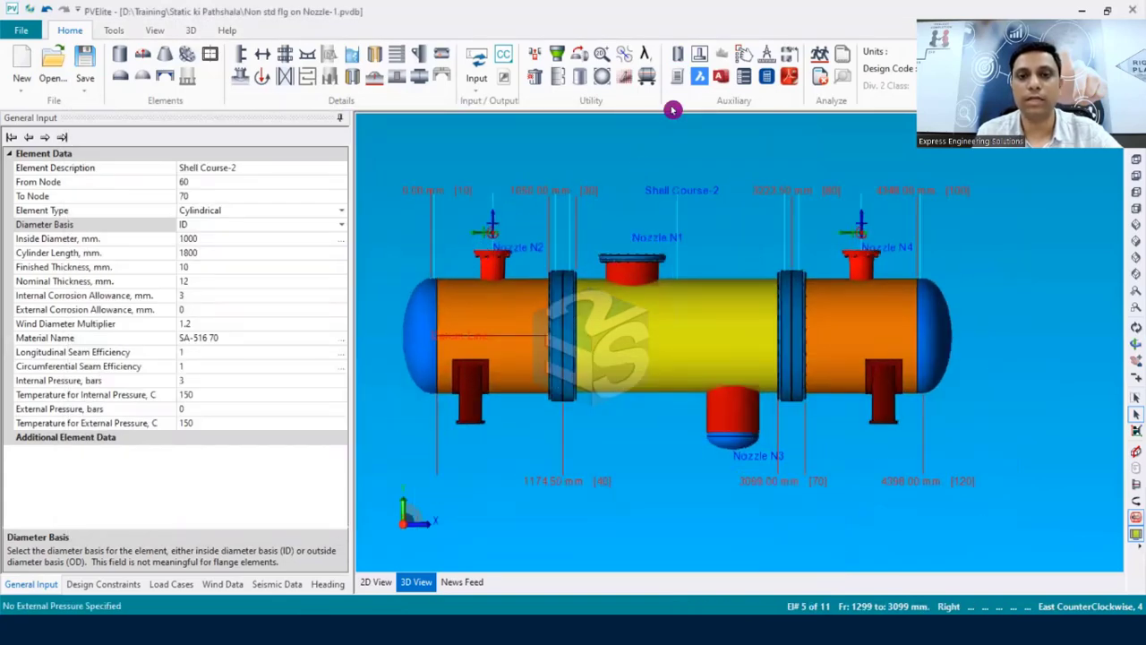
{"action": "left_click", "coordinate": [678, 76]}
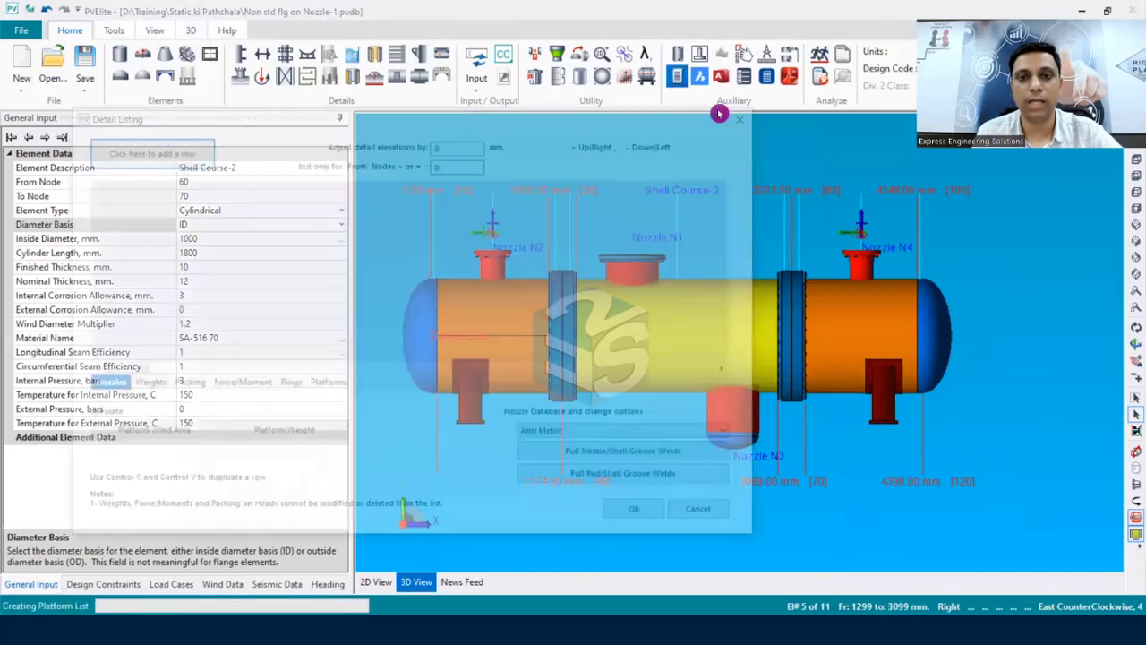
{"action": "key", "text": "Escape"}
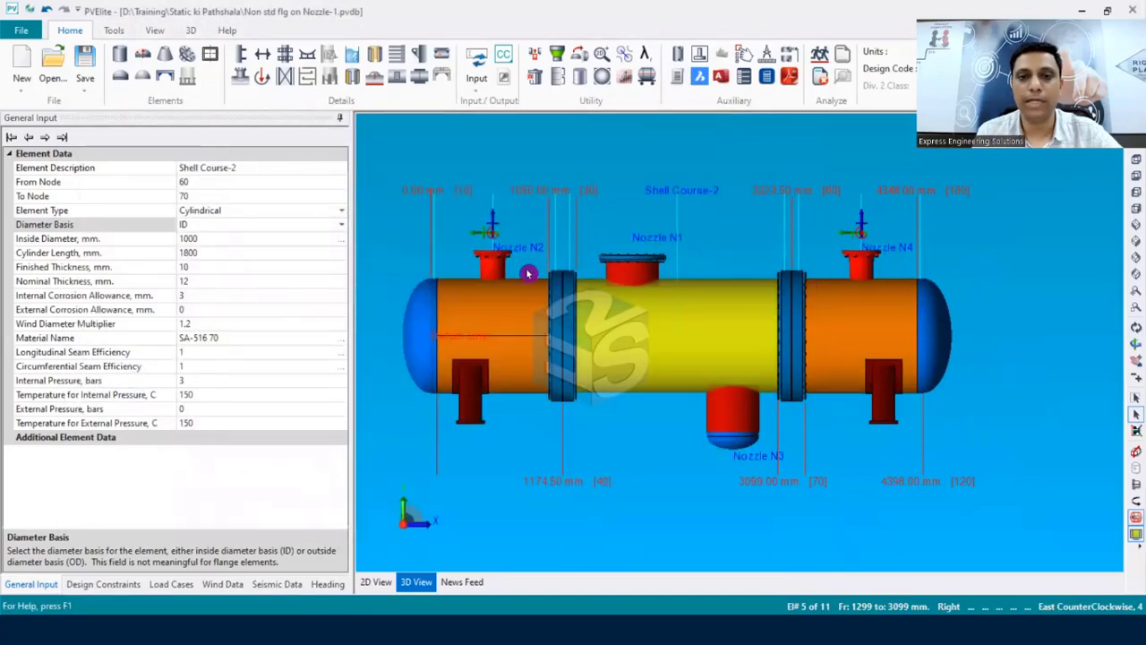